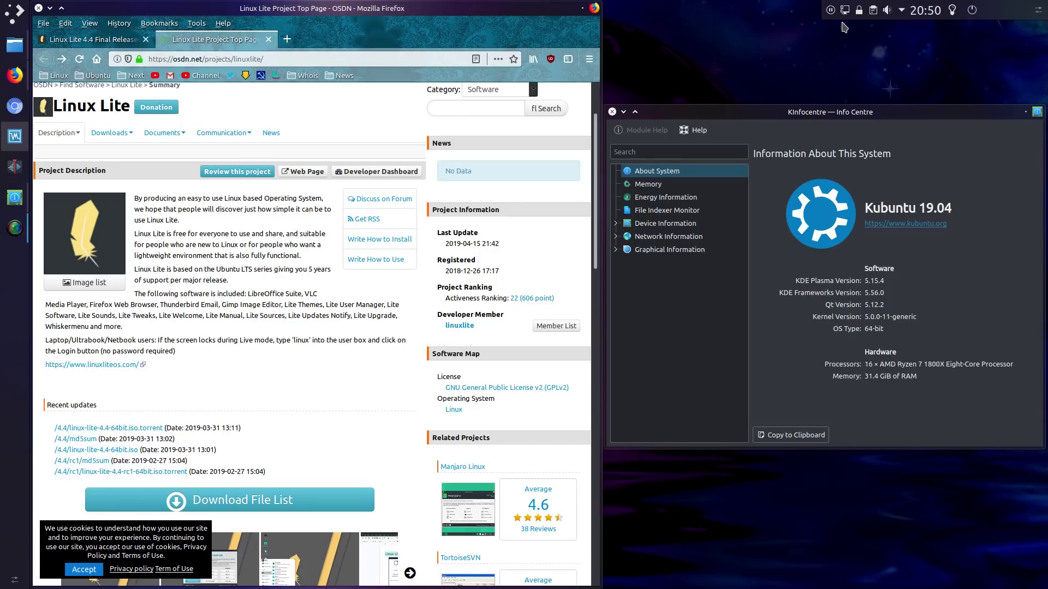
# Step: Switch to the 'Linux Lite 4.4 Final Release' tab and scroll down to the post's Changes section
pyautogui.click(93, 39)
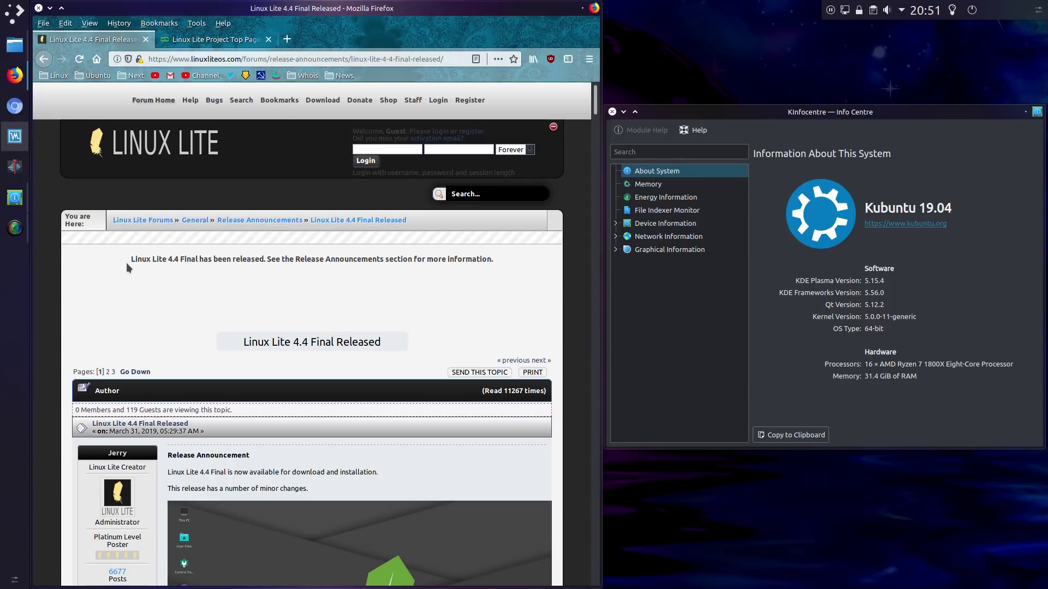
pyautogui.scroll(-5, 126, 263)
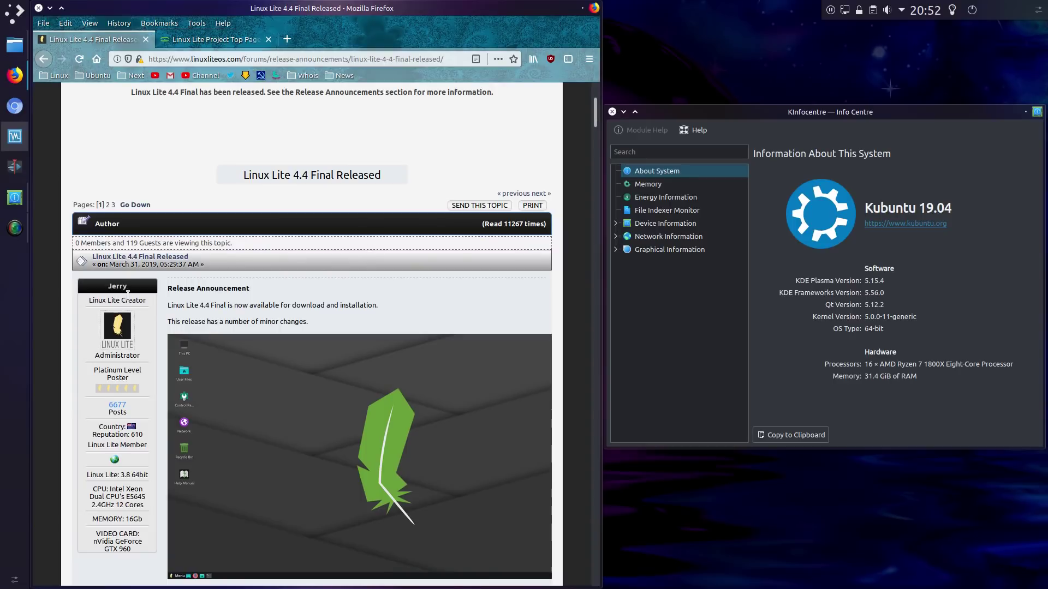
pyautogui.scroll(-5, 128, 295)
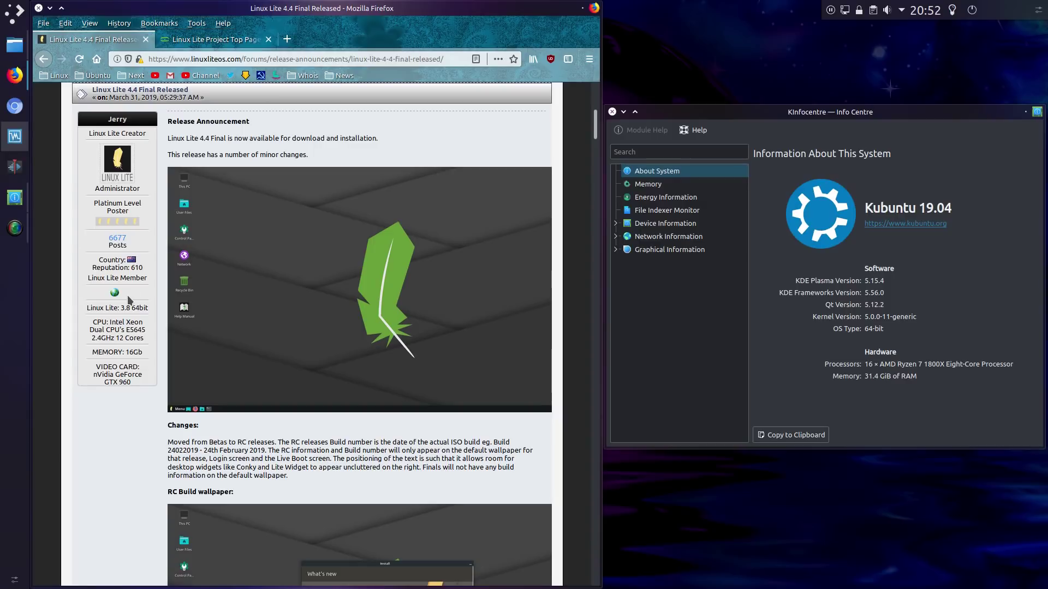
pyautogui.scroll(-5, 129, 299)
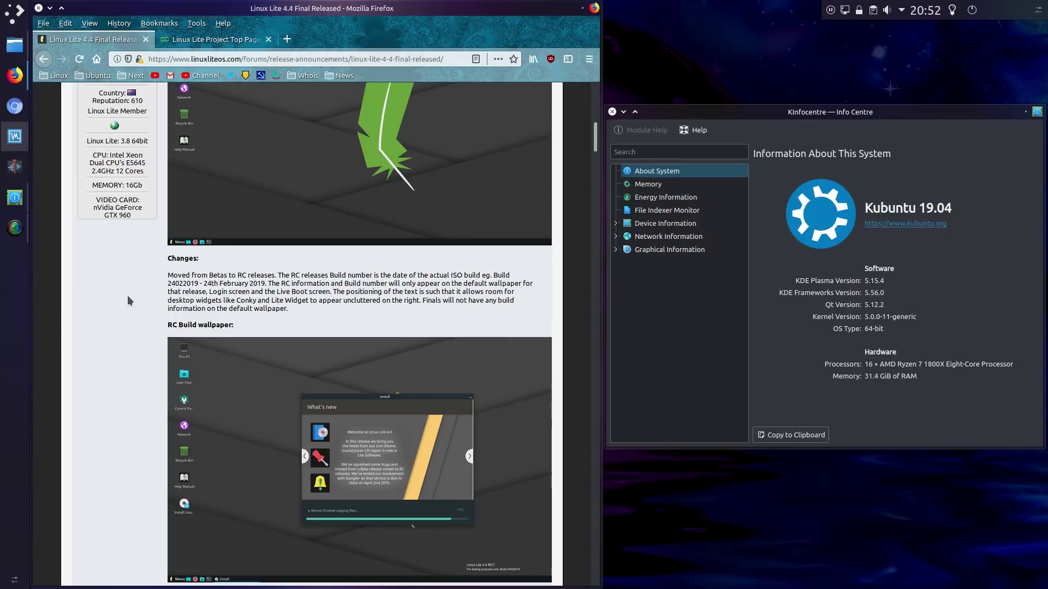
pyautogui.scroll(-3, 128, 297)
# Step: Switch to the 'Linux Lite Project Top Page' tab and scroll past the screenshot carousel
pyautogui.hotkey('ctrl', 'Tab')
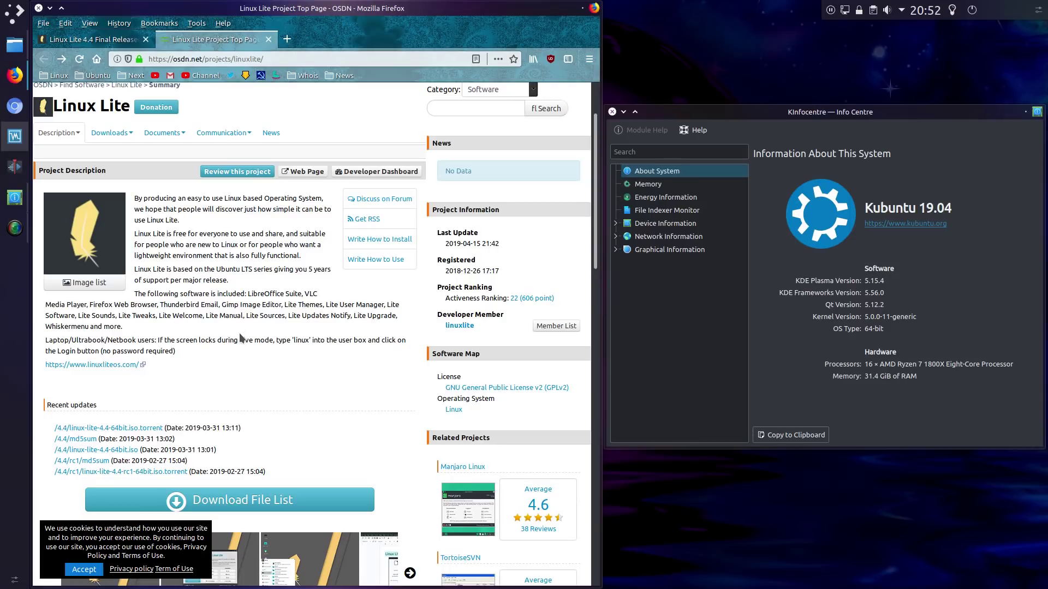
pyautogui.scroll(-3, 246, 356)
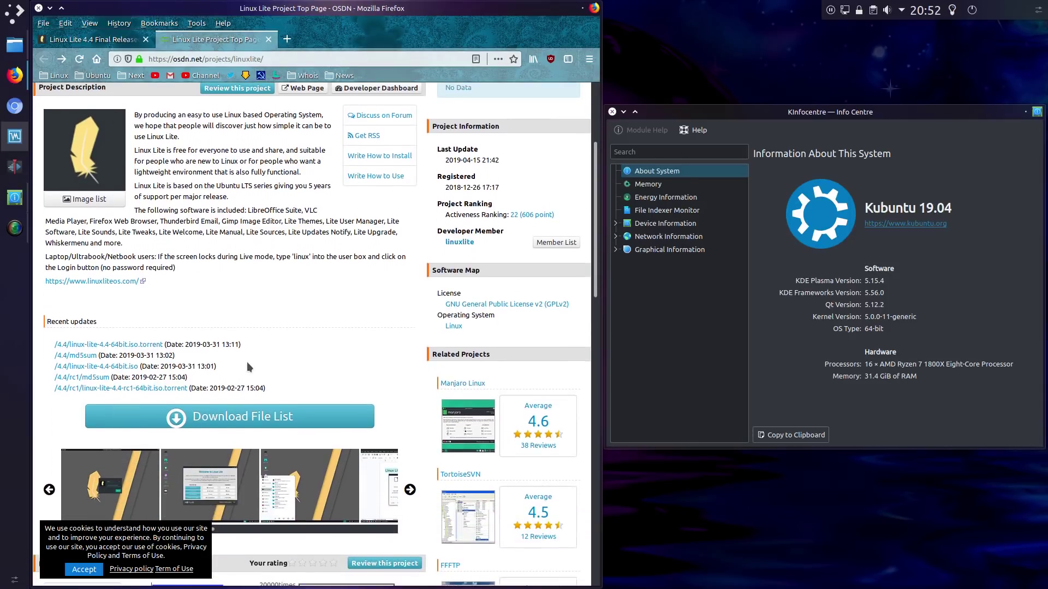
pyautogui.scroll(-6, 246, 362)
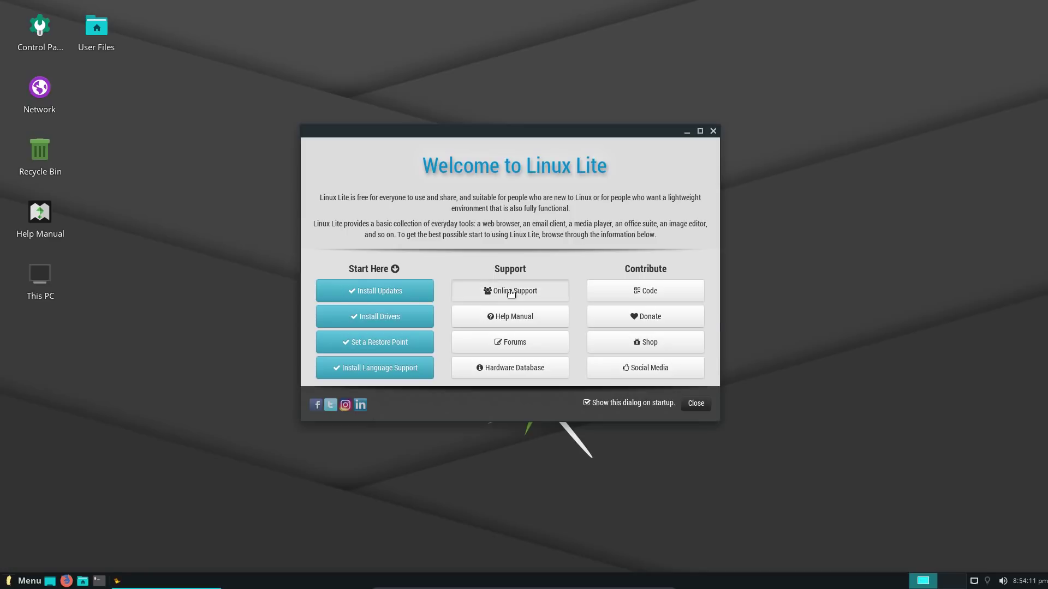
# Step: Go from Lite Welcome's Online Support page to the Linux Lite Hardware Database
pyautogui.click(511, 291)
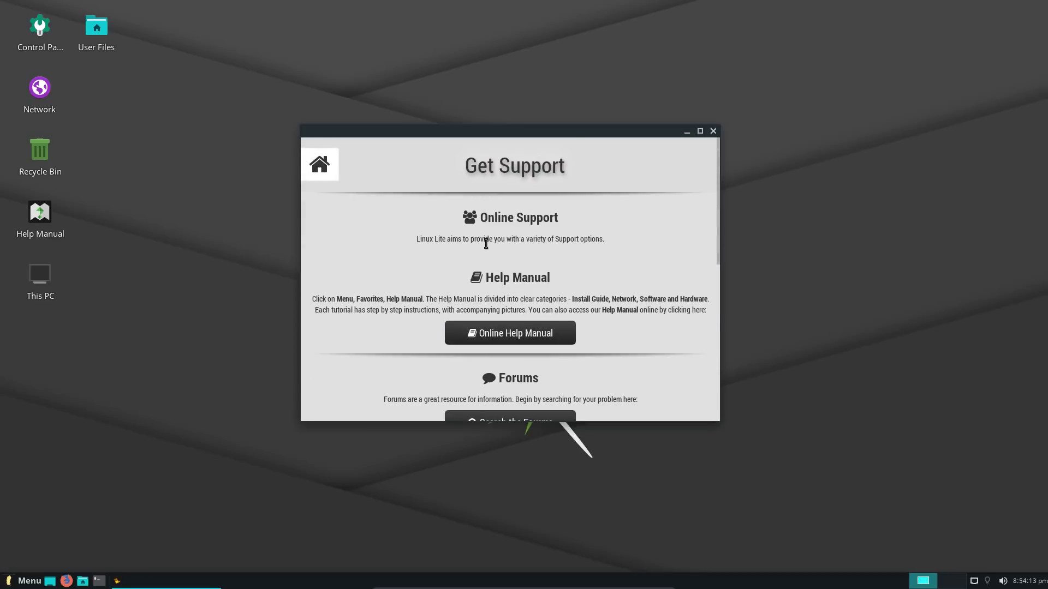
pyautogui.scroll(-5, 614, 257)
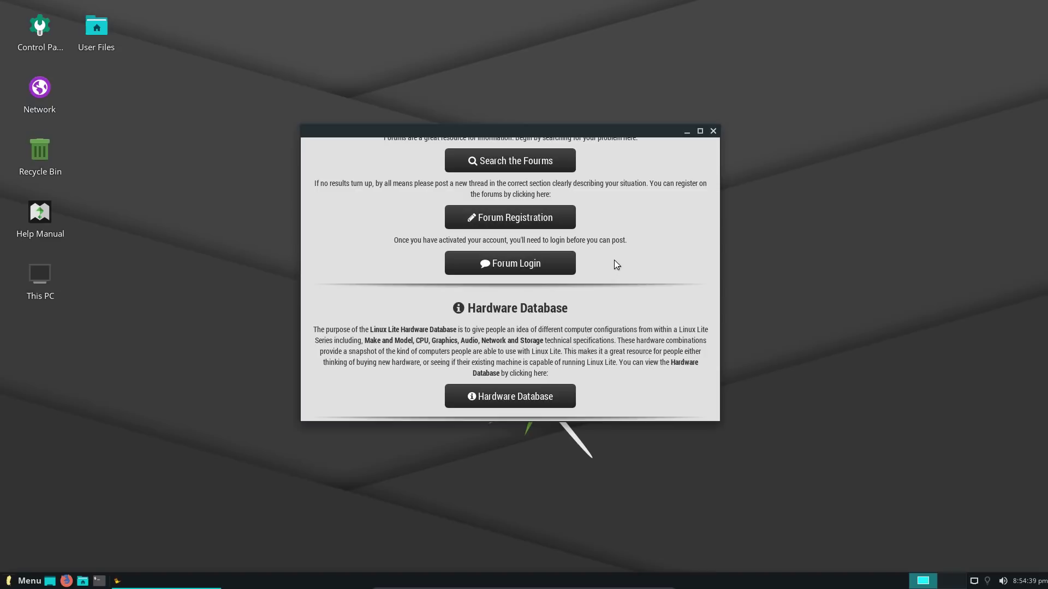
pyautogui.click(517, 396)
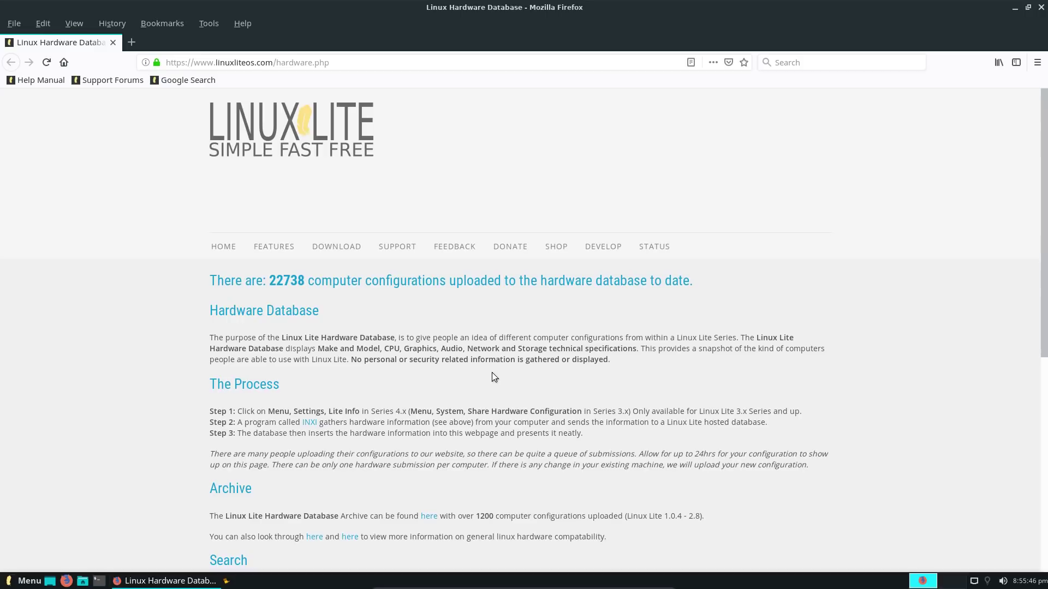
# Step: Search the hardware database for 'amd', returning 6866 computer configurations
pyautogui.moveTo(339, 249)
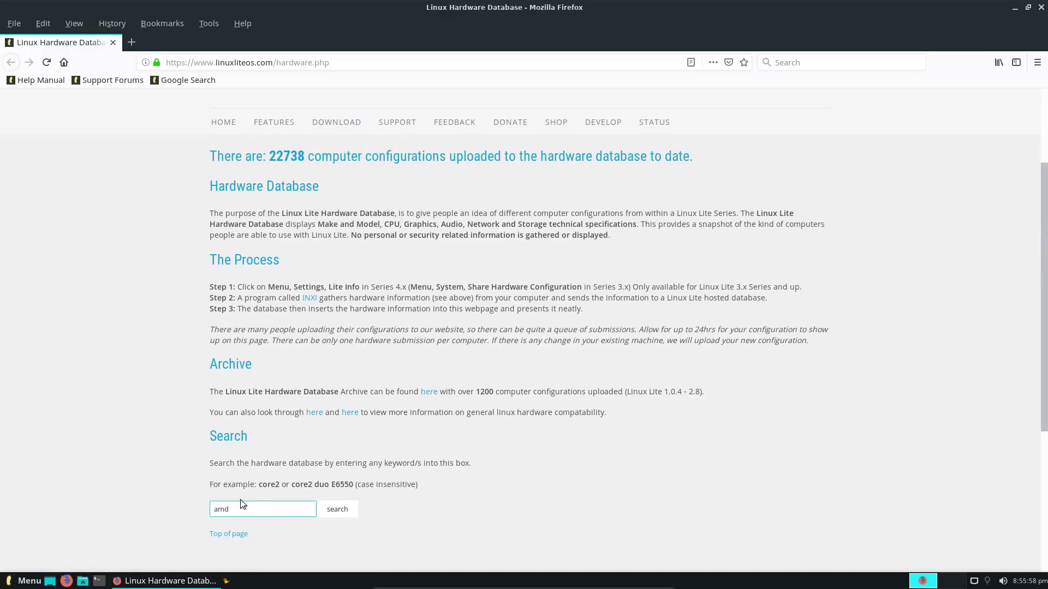
pyautogui.press('Return')
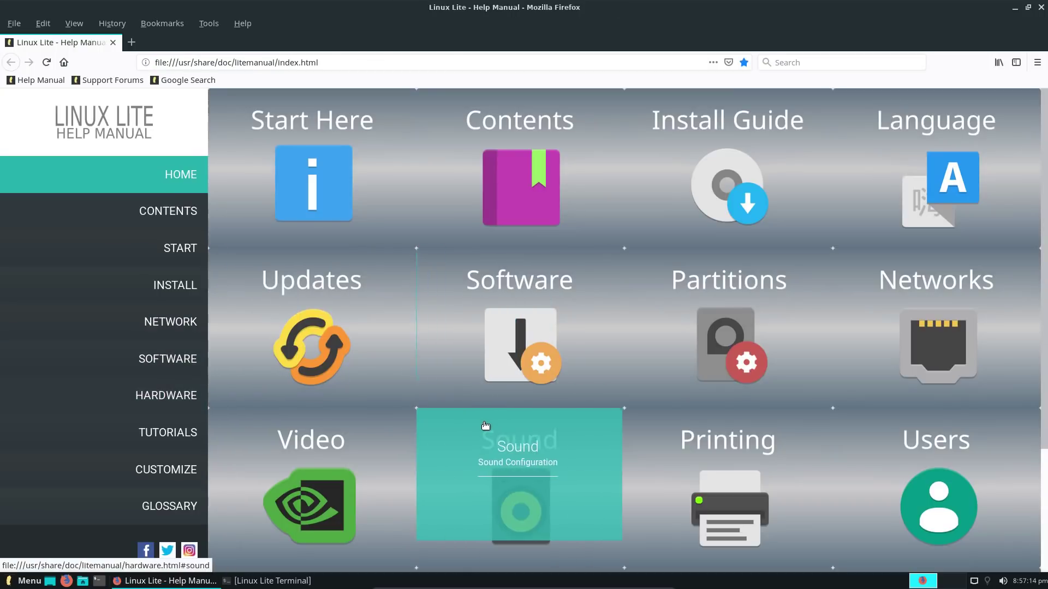
# Step: Read through the Help Manual's Printing and Printer Setup page
pyautogui.click(734, 441)
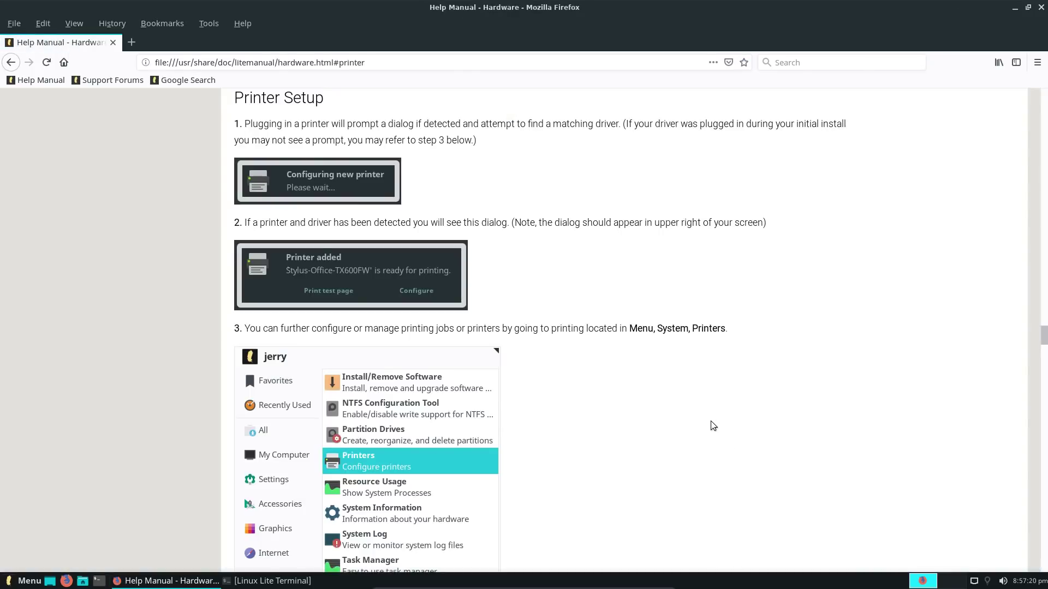
pyautogui.scroll(-2, 701, 424)
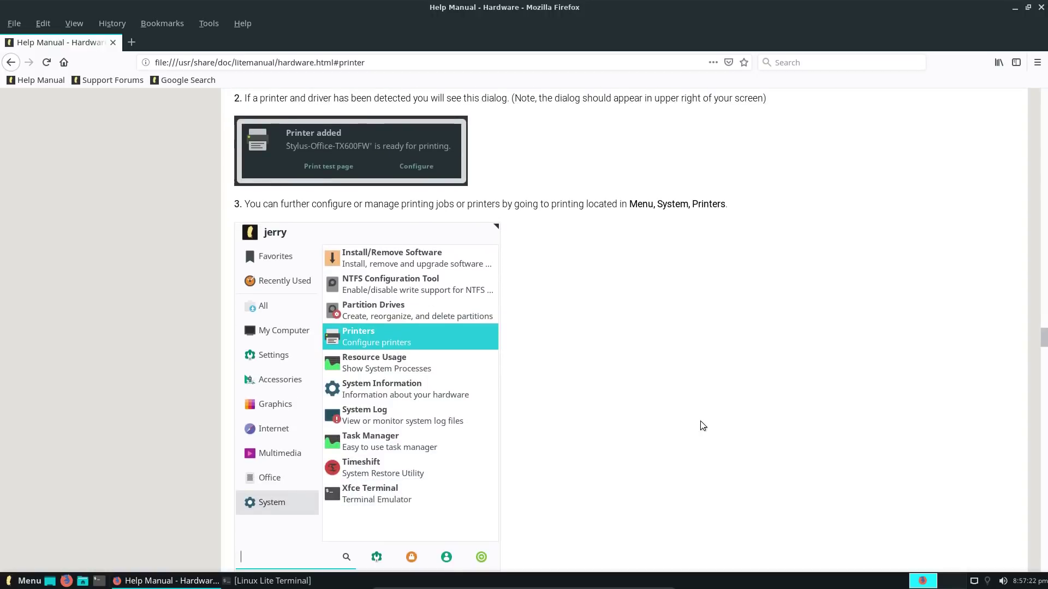
pyautogui.scroll(-5, 701, 421)
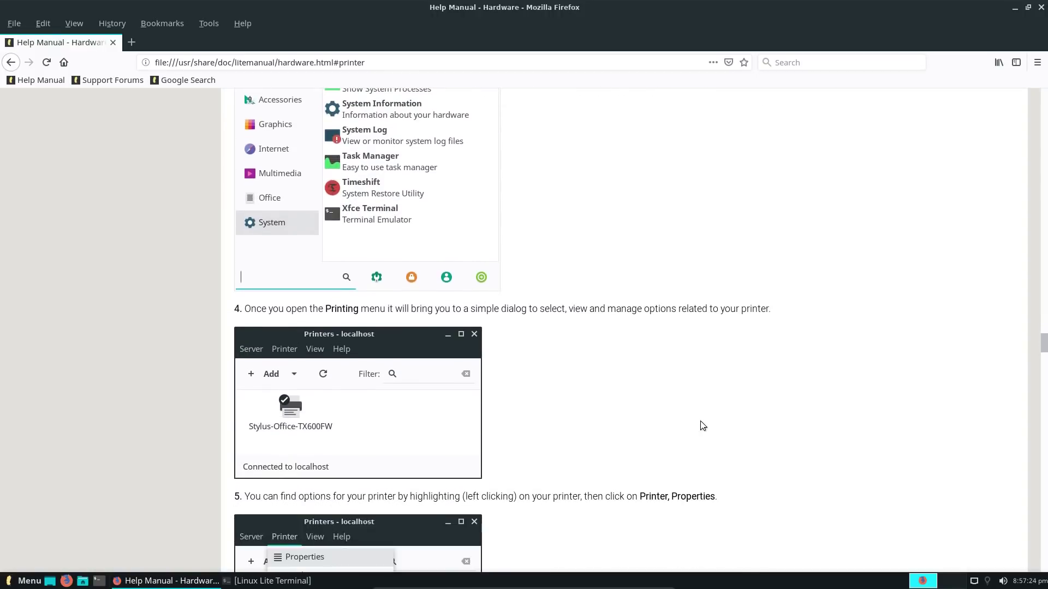
pyautogui.scroll(-10, 702, 425)
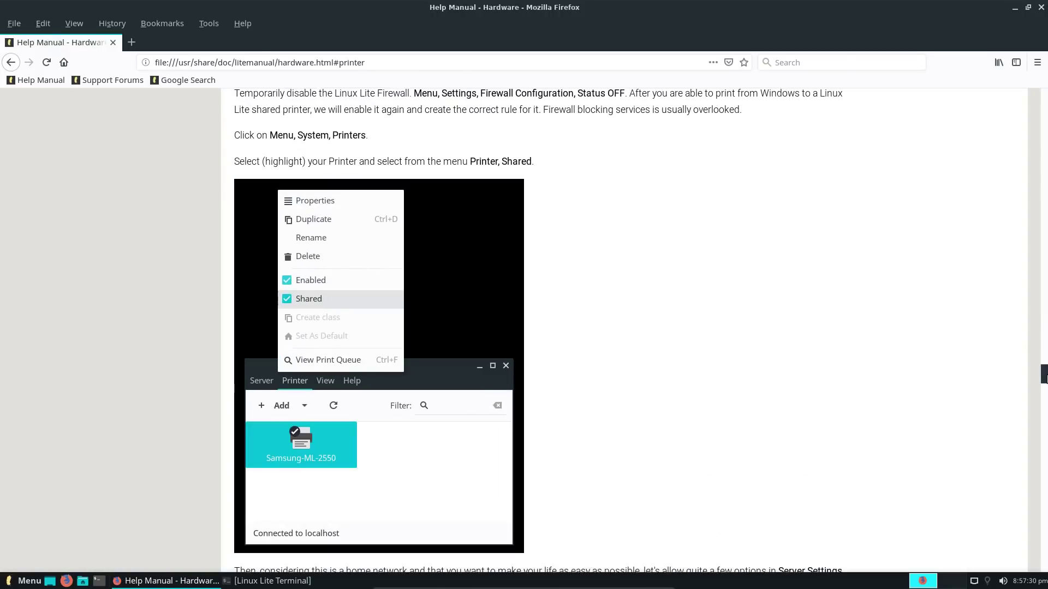
pyautogui.moveTo(1044, 377); pyautogui.dragTo(1044, 95)
# Step: Read the Help Manual's Start page to its Graphics Menu section, then restore the terminal window
pyautogui.click(163, 188)
pyautogui.scroll(-5, 486, 346)
pyautogui.scroll(-4, 492, 357)
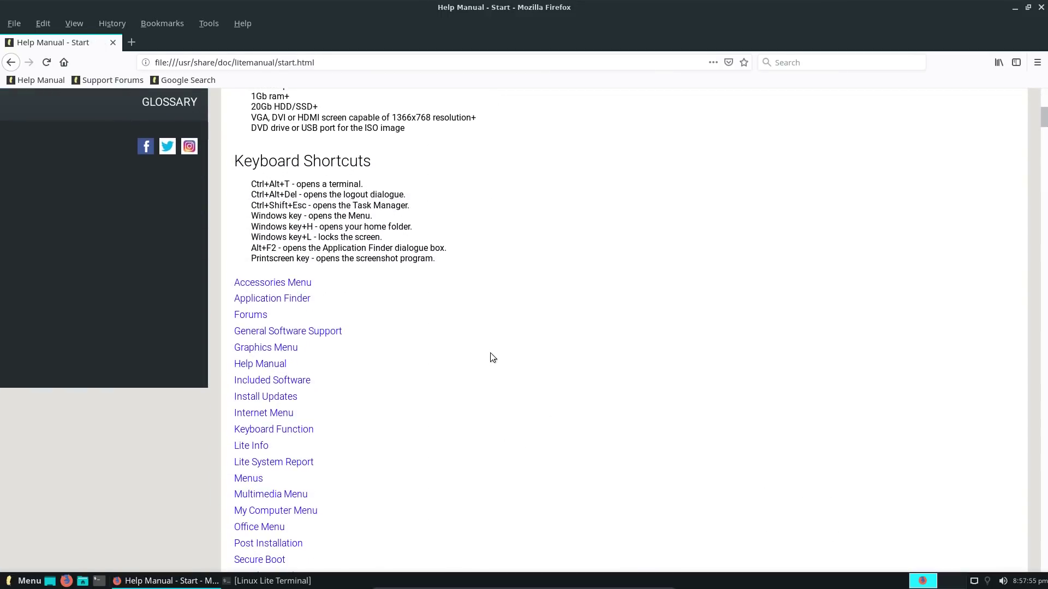
pyautogui.click(264, 350)
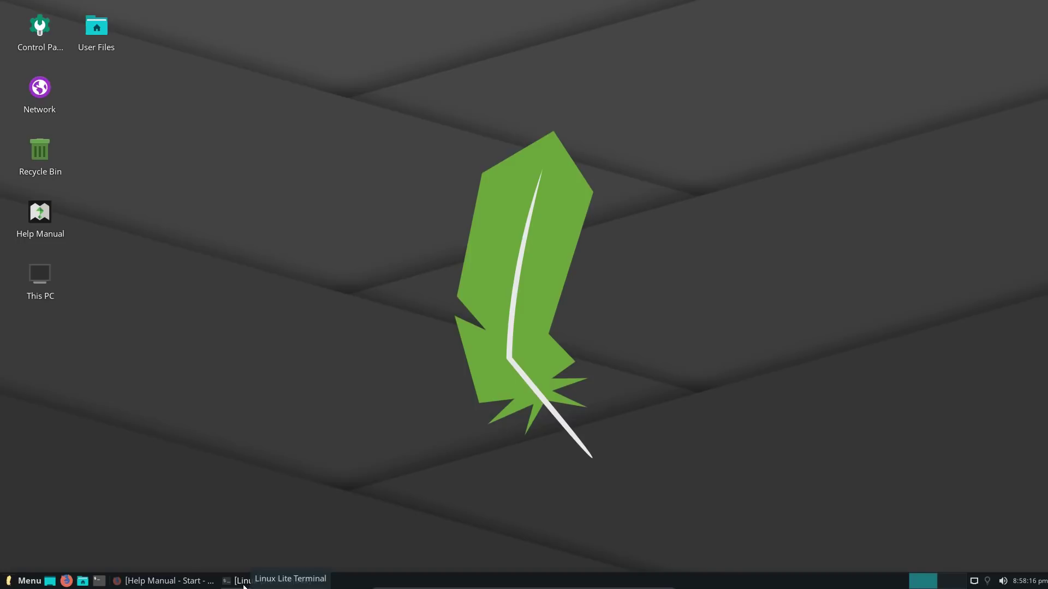
pyautogui.click(240, 581)
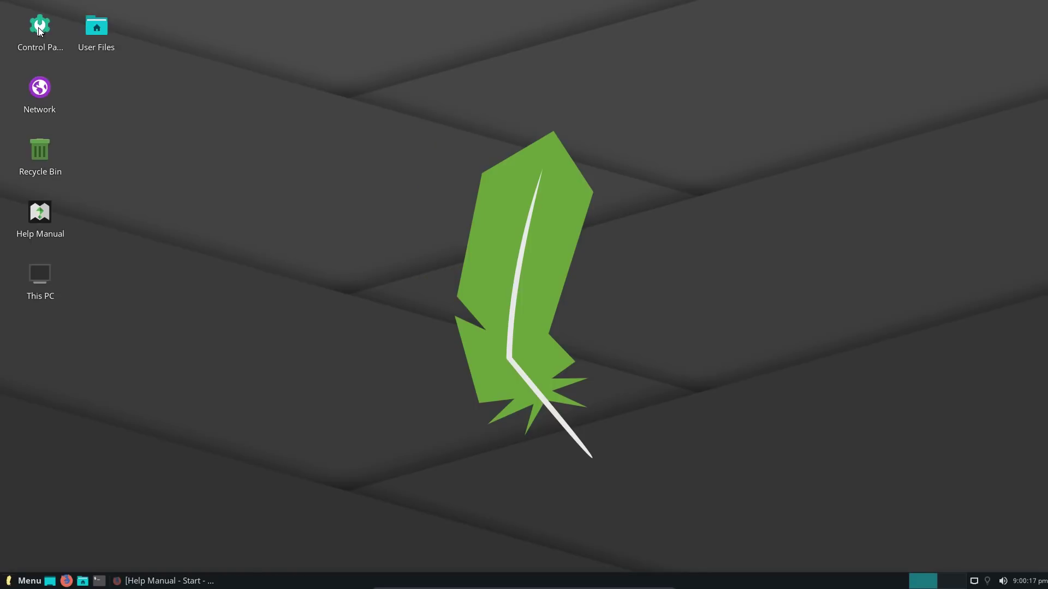
# Step: Launch the Xfce Settings Manager from the desktop Control Panel icon
pyautogui.doubleClick(39, 30)
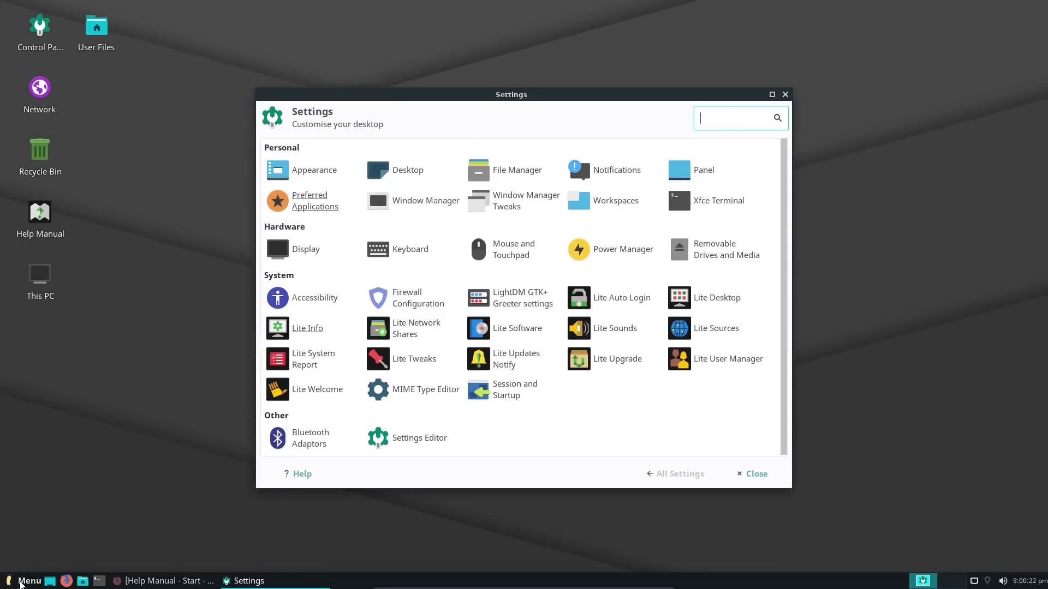
# Step: Browse the Whisker menu's Settings apps, then open and cancel Lite Desktop's Desktop Icons dialog
pyautogui.click(24, 584)
pyautogui.click(62, 358)
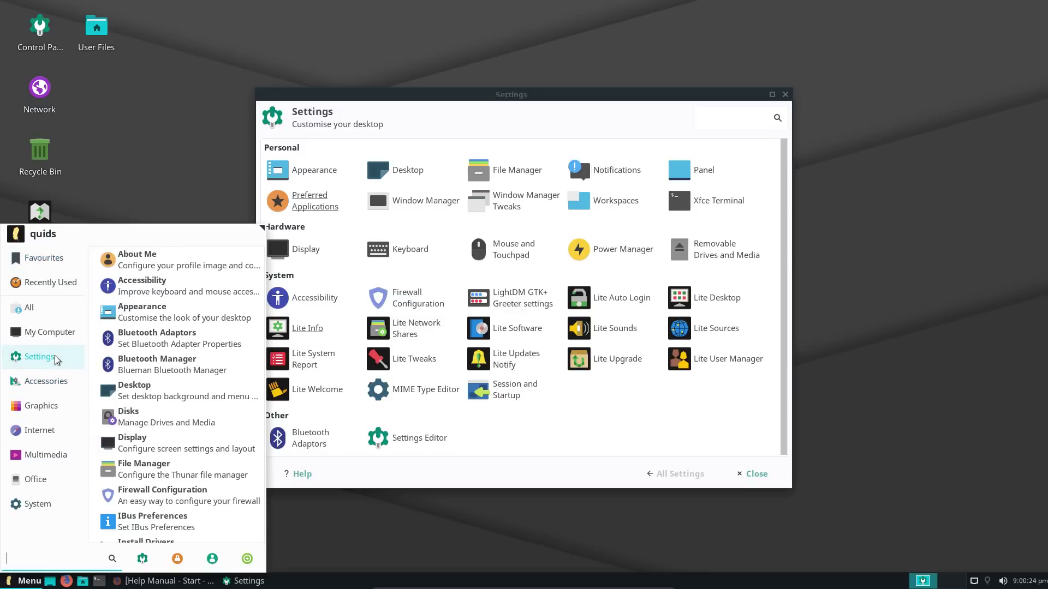
pyautogui.scroll(-10, 190, 433)
pyautogui.click(583, 402)
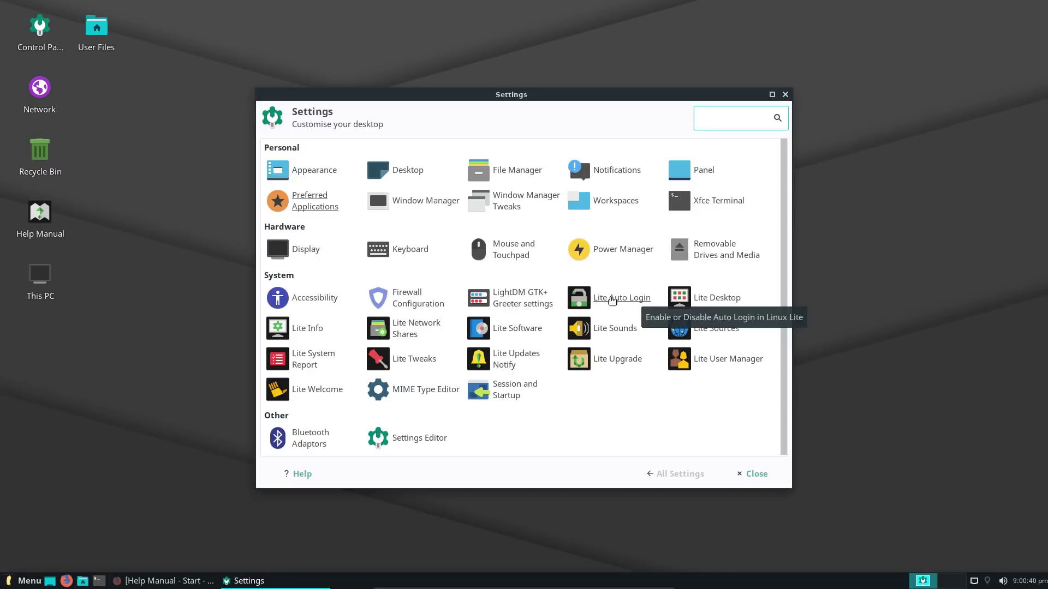
pyautogui.click(680, 297)
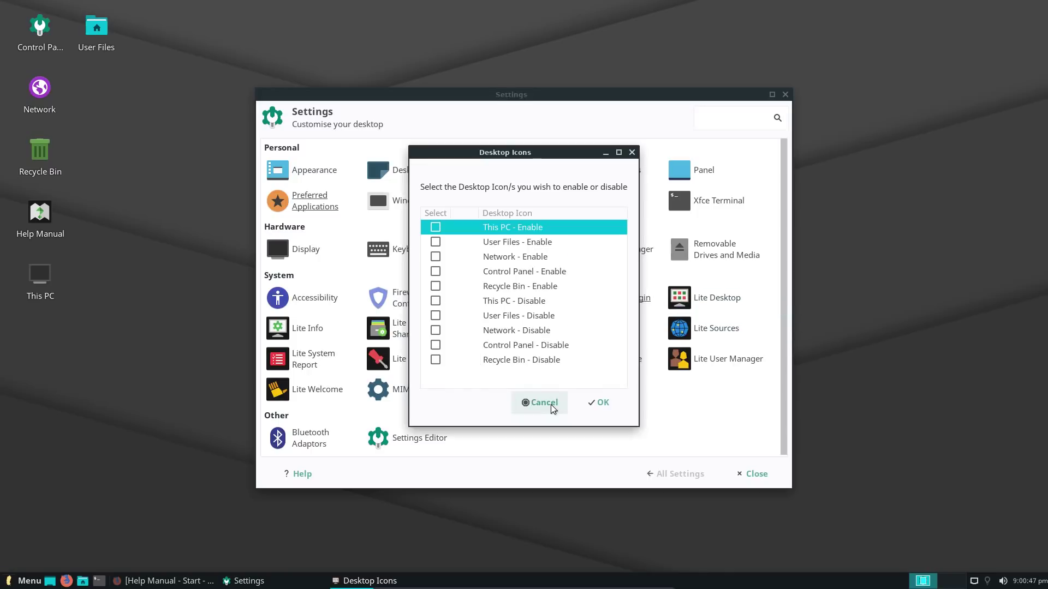
pyautogui.click(542, 403)
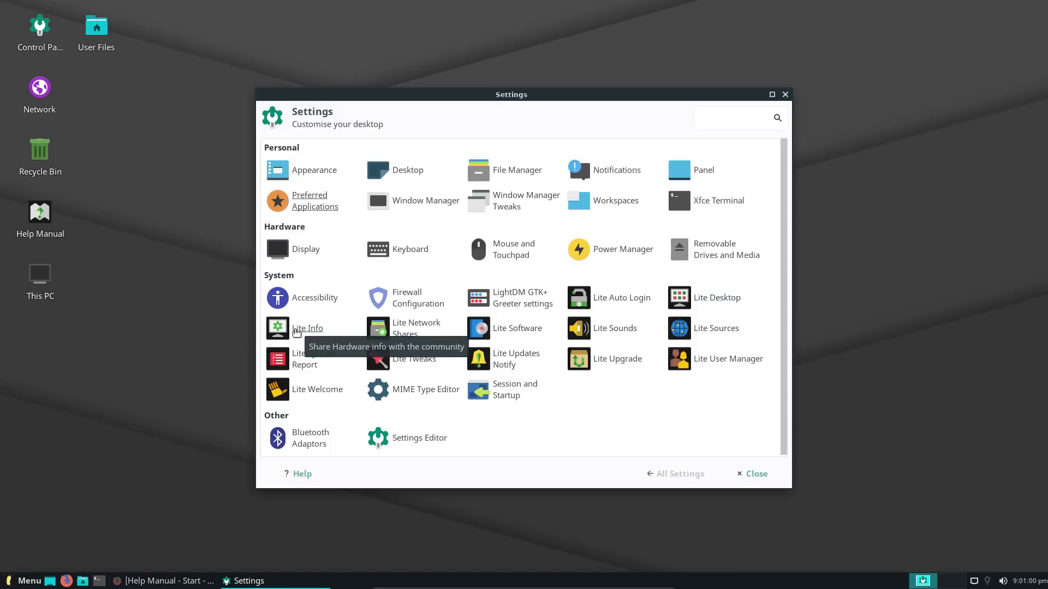
# Step: Authenticate Lite Software and install Audacity from the Install Software list
pyautogui.click(519, 328)
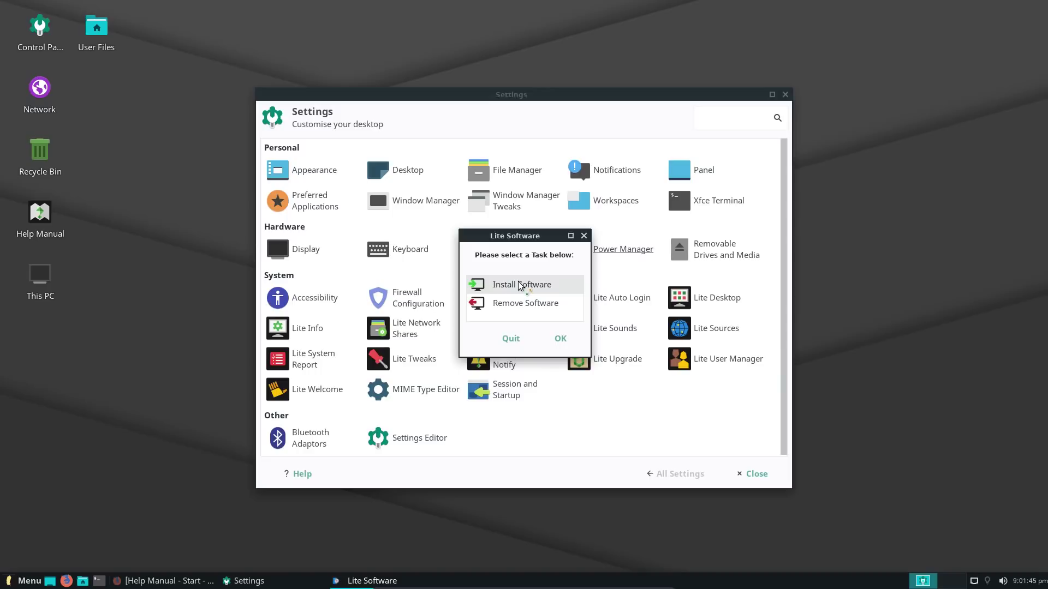
pyautogui.click(520, 285)
pyautogui.click(561, 339)
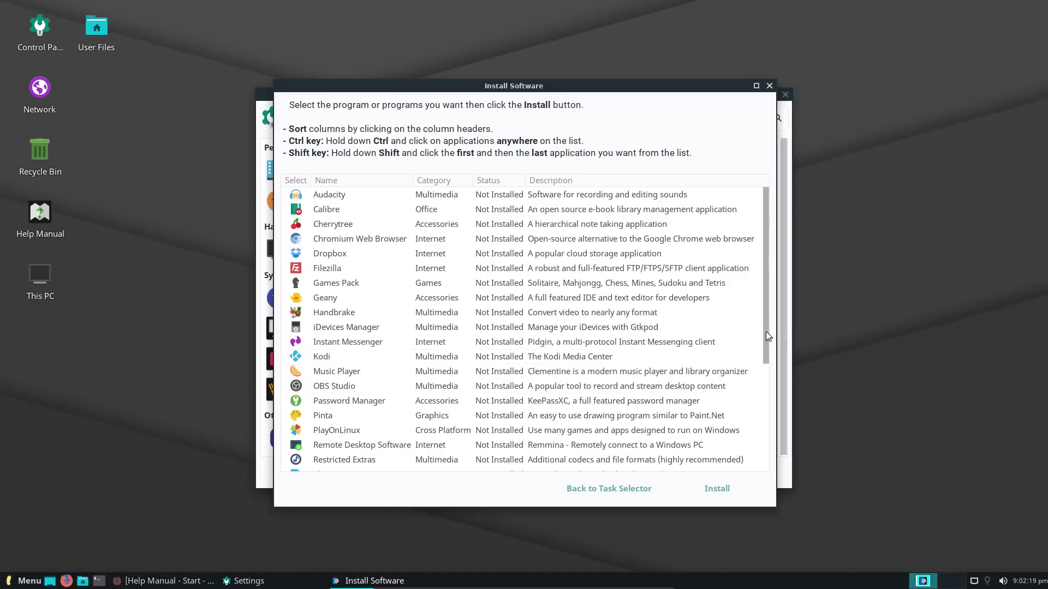
pyautogui.scroll(-3, 388, 358)
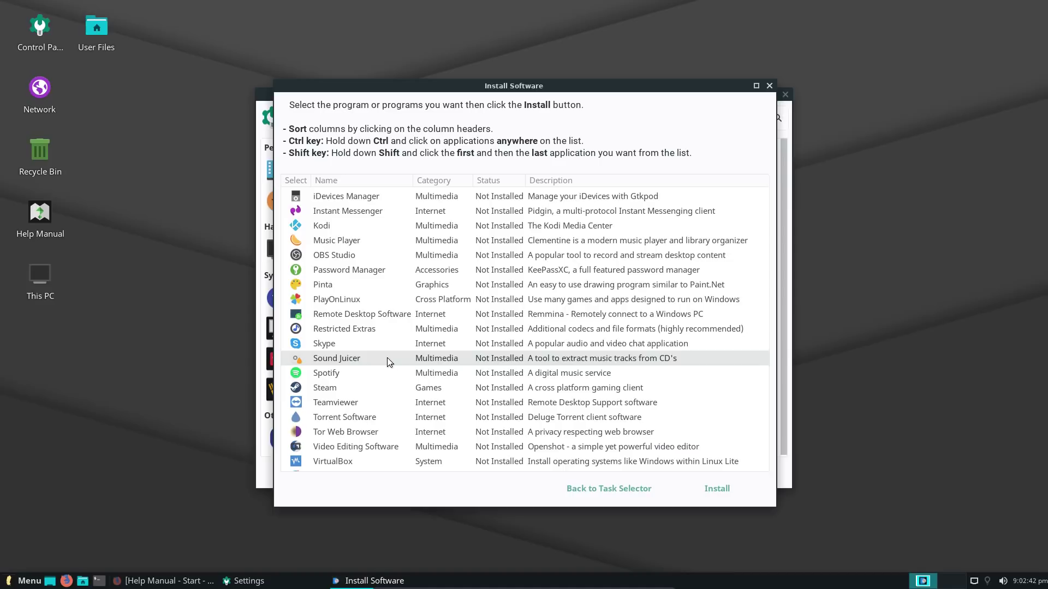
pyautogui.scroll(3, 374, 362)
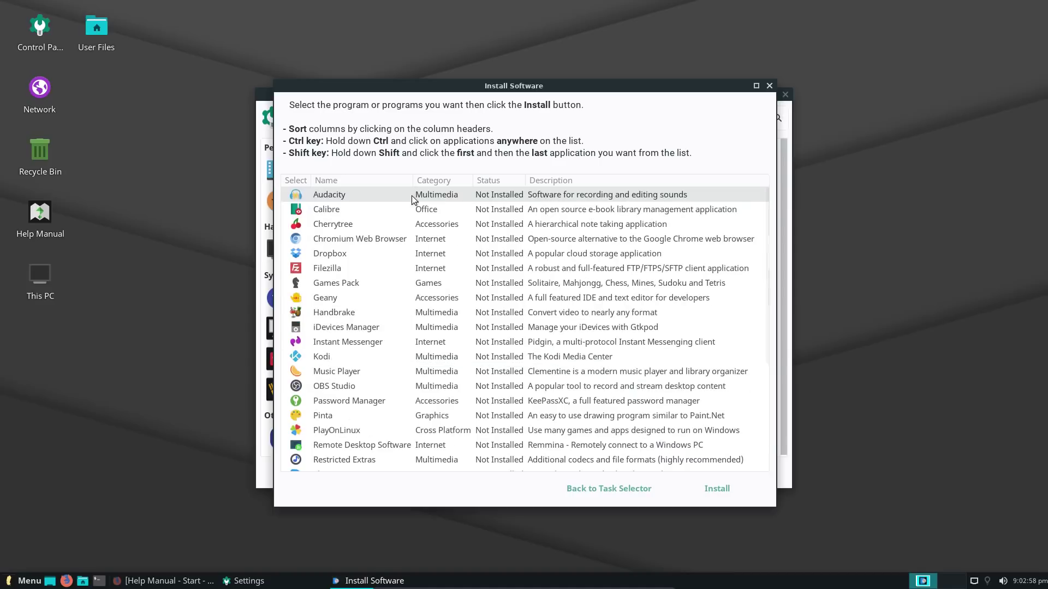
pyautogui.click(379, 198)
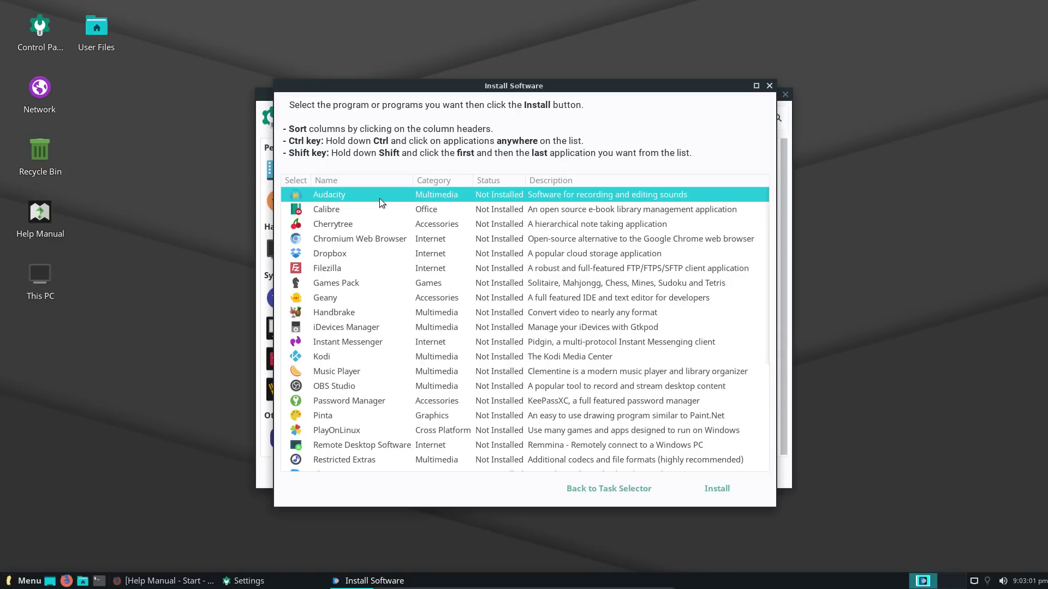
pyautogui.click(728, 489)
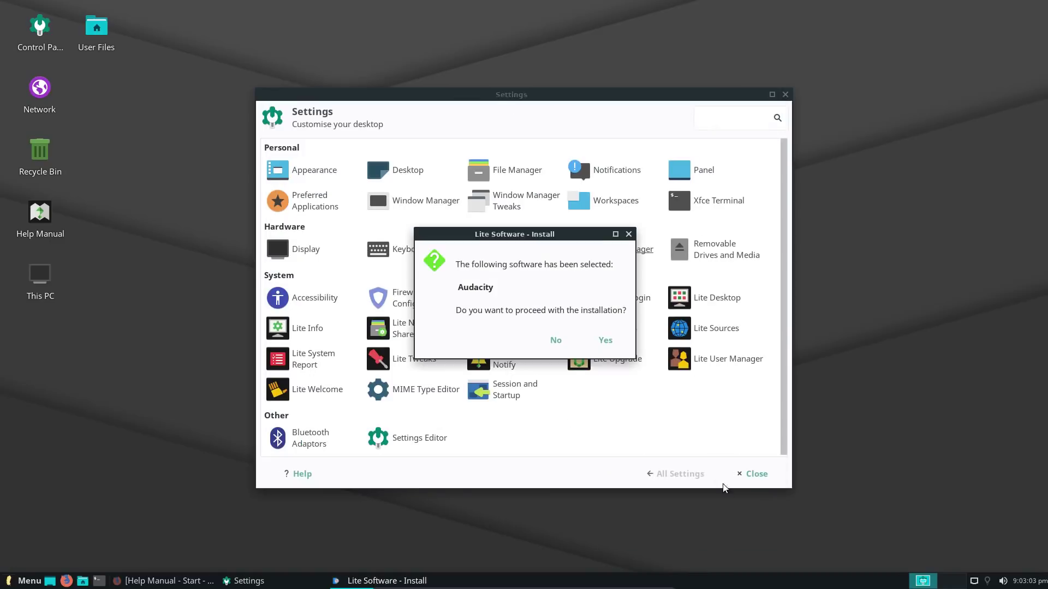
pyautogui.click(601, 348)
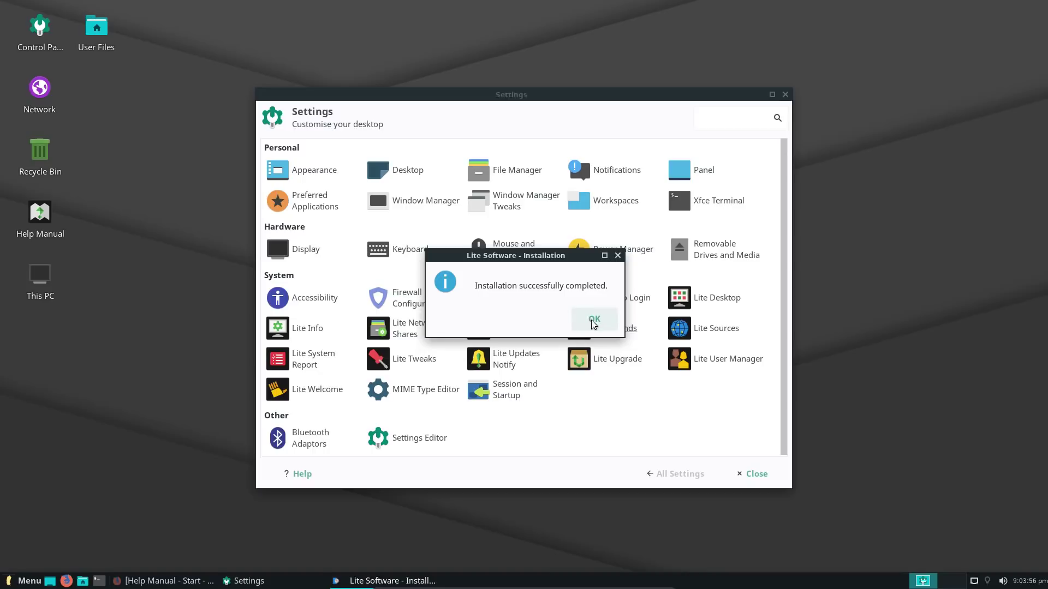
pyautogui.click(594, 323)
# Step: Confirm Remove Software lists Audacity and Redshift, leave without removing, and open Lite Sounds
pyautogui.click(517, 304)
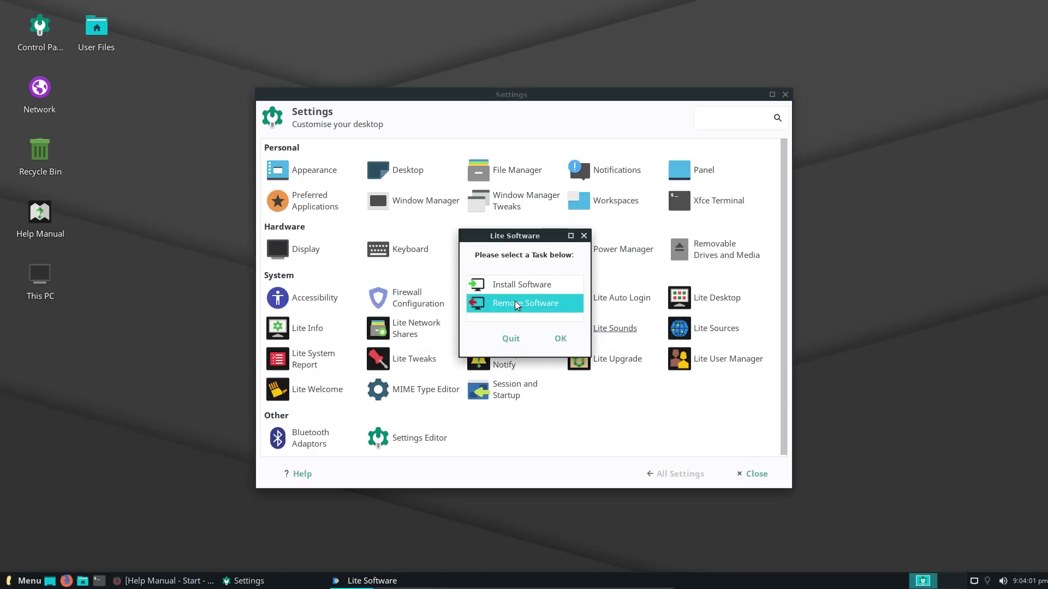
pyautogui.click(560, 339)
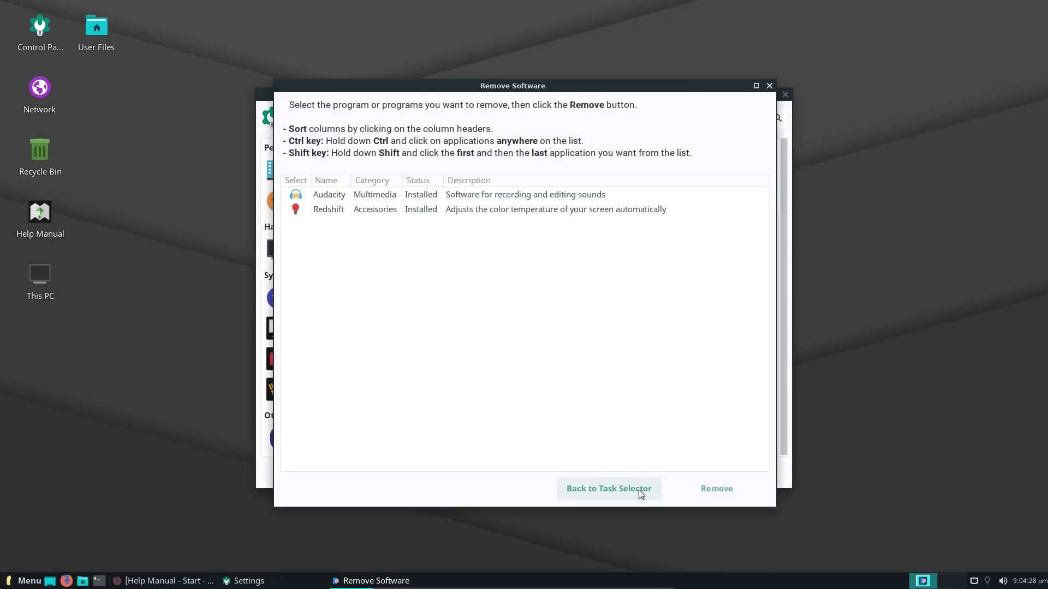
pyautogui.click(658, 490)
pyautogui.click(578, 330)
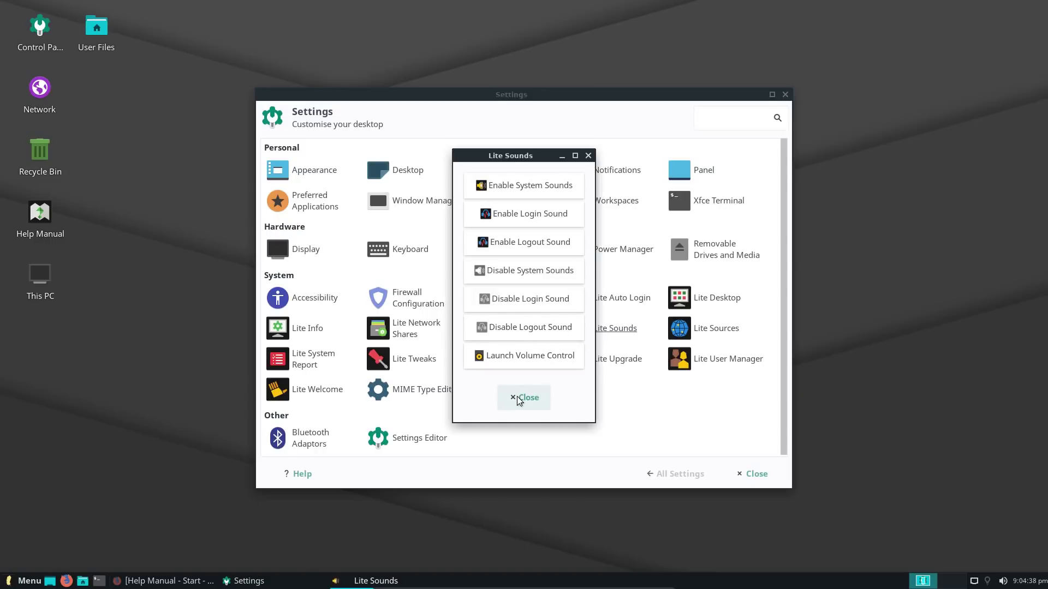
# Step: Raise the built-in speakers' output volume to 109%, then close Volume Control and Lite Sounds
pyautogui.click(535, 357)
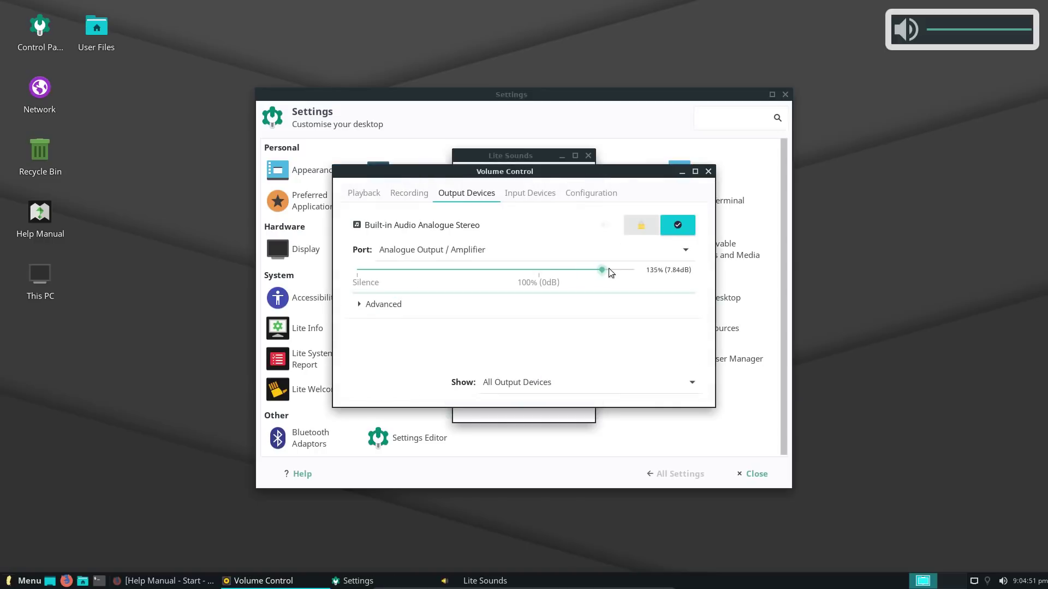
pyautogui.moveTo(609, 270); pyautogui.dragTo(556, 265)
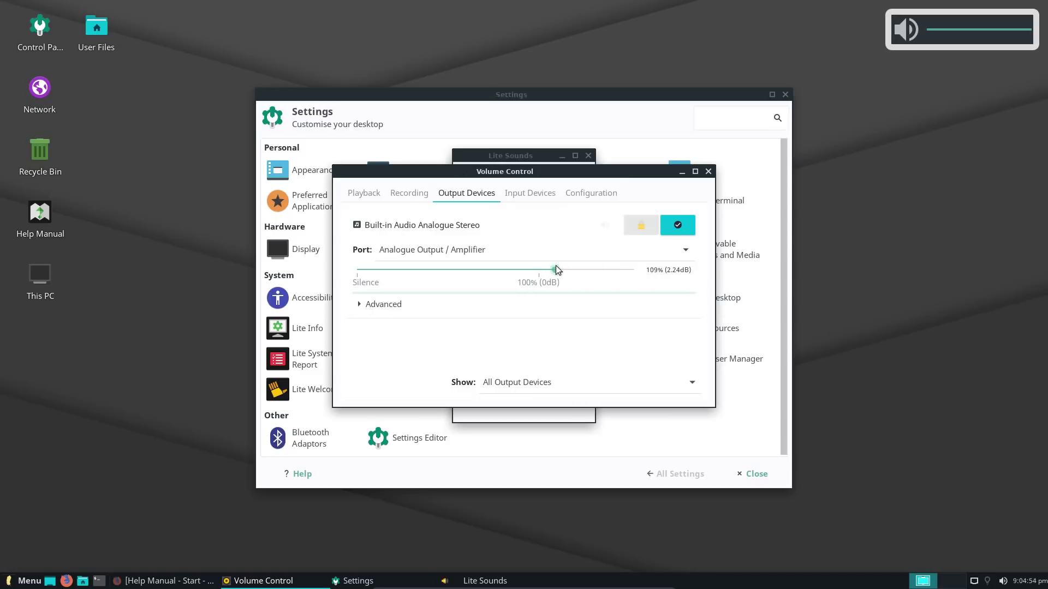
pyautogui.click(708, 172)
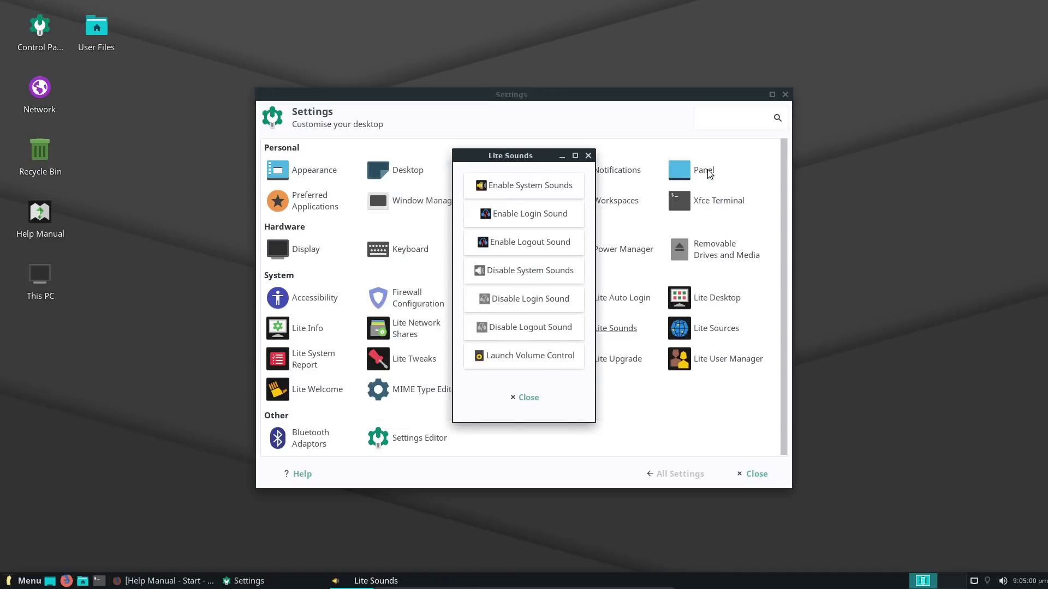
pyautogui.click(588, 156)
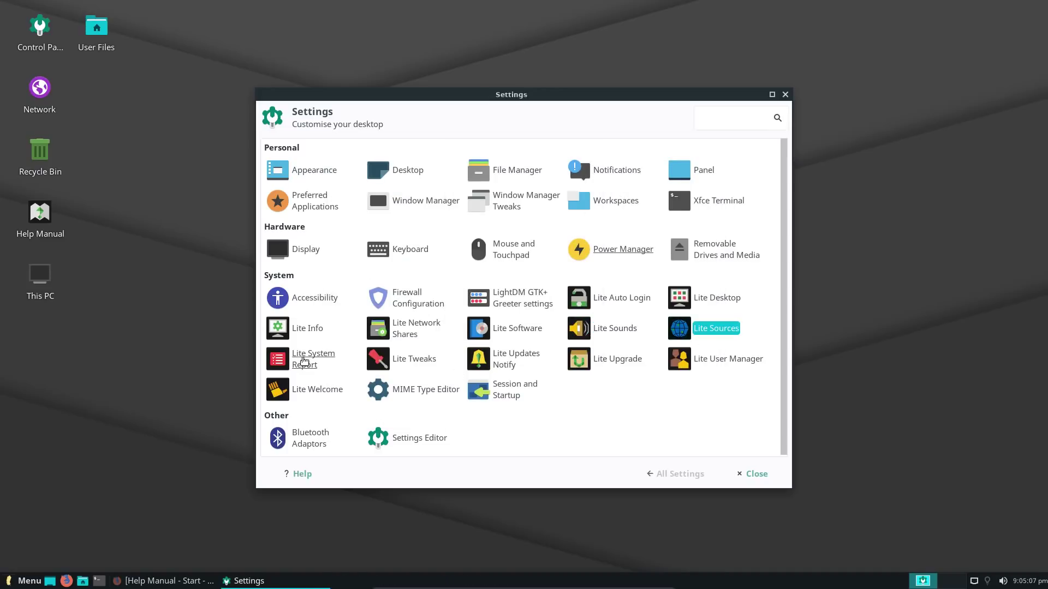
pyautogui.click(417, 358)
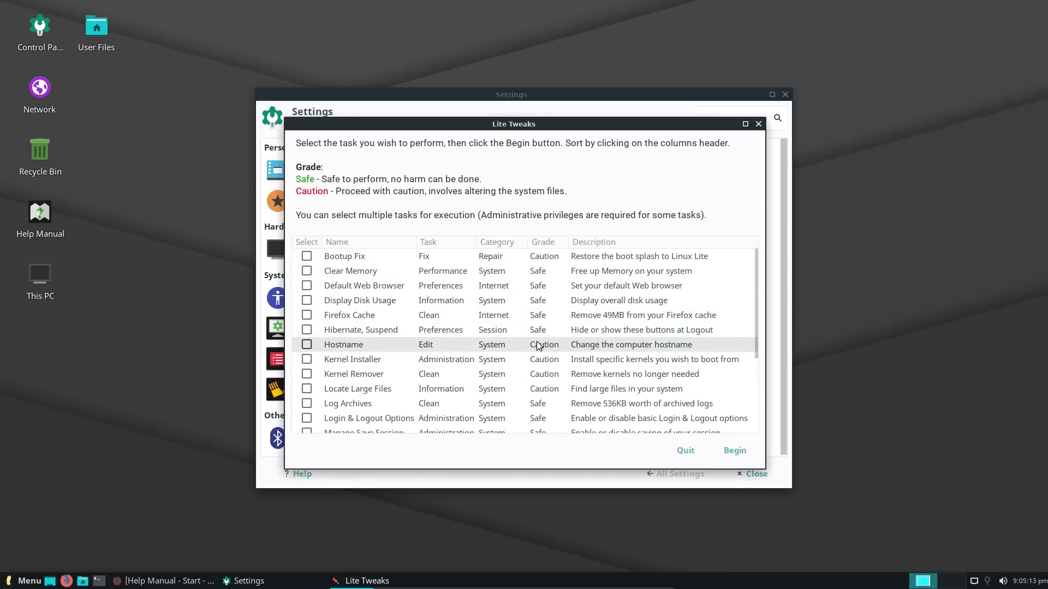
pyautogui.scroll(-2, 747, 325)
pyautogui.moveTo(747, 325); pyautogui.dragTo(749, 374)
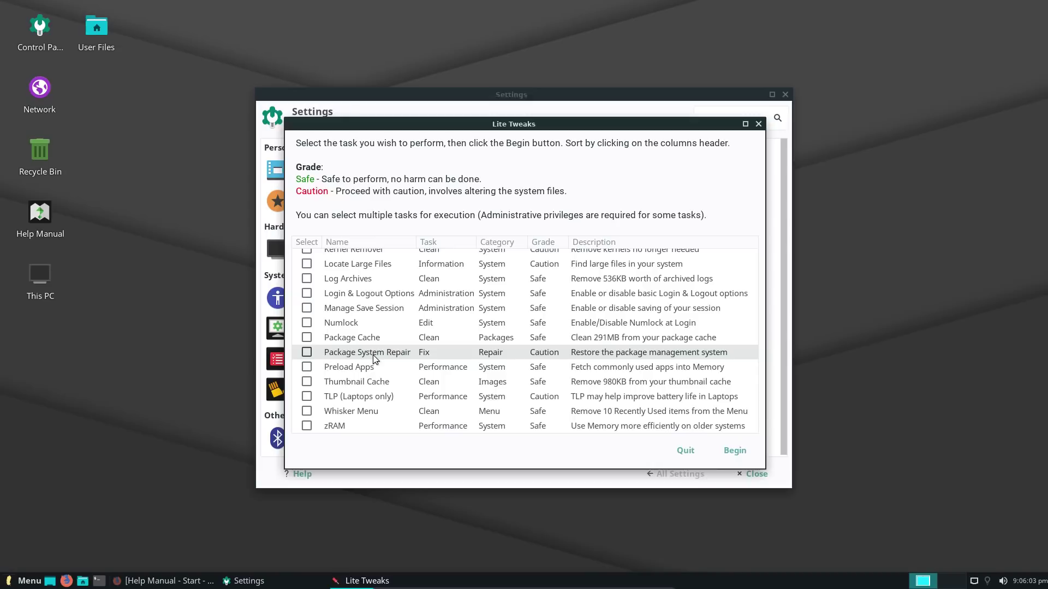
pyautogui.click(686, 450)
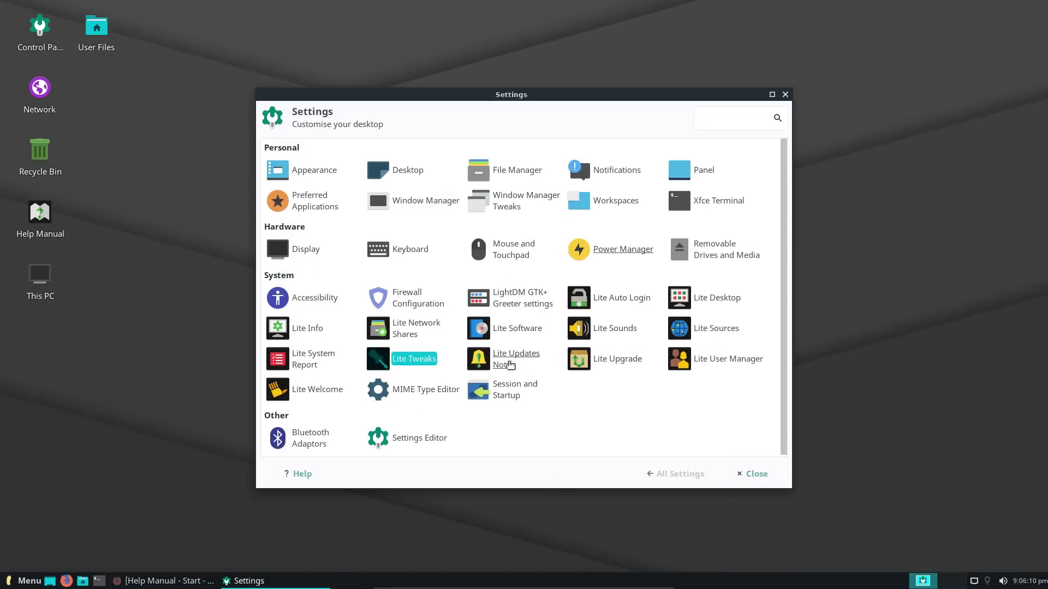
# Step: Run Lite Upgrade, dismiss its 'No need to Upgrade' message, and open Lite User Manager
pyautogui.click(616, 359)
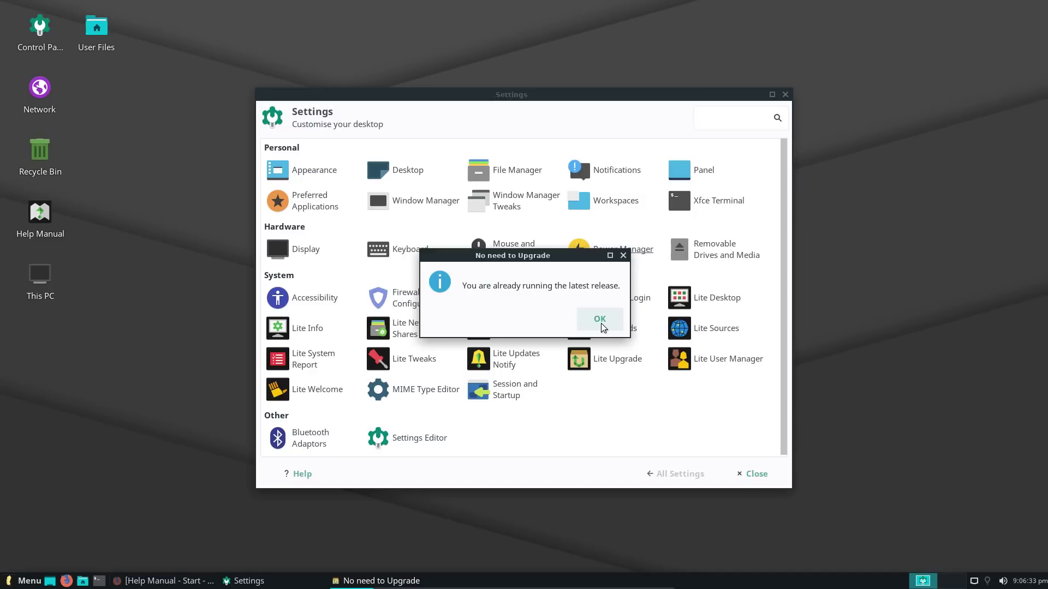
pyautogui.click(600, 319)
pyautogui.click(728, 359)
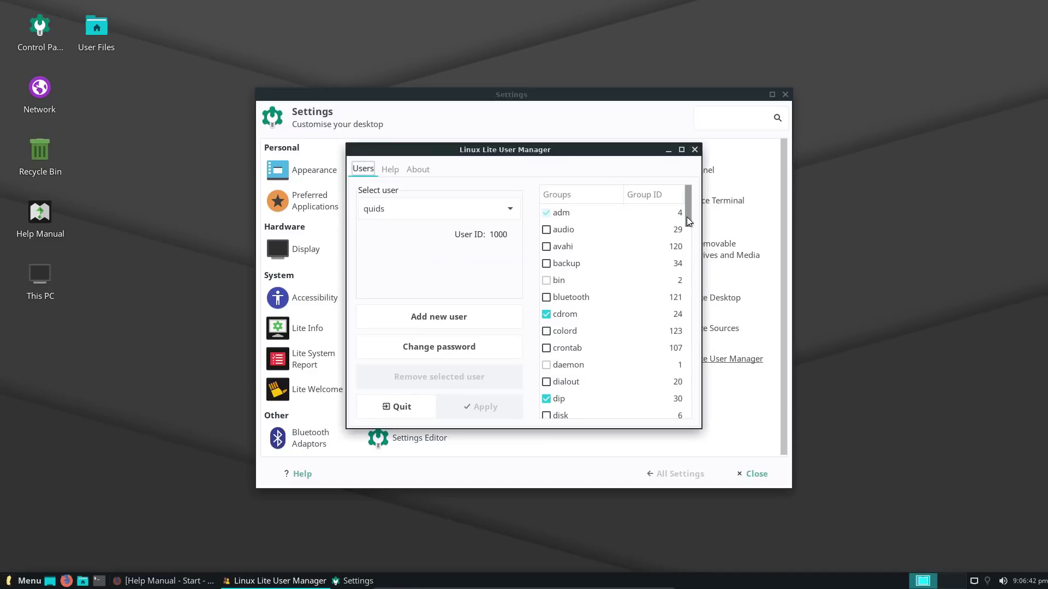
# Step: Scroll through the user's group memberships, close User Manager, and launch Lite Welcome from Settings
pyautogui.moveTo(689, 221); pyautogui.dragTo(696, 397)
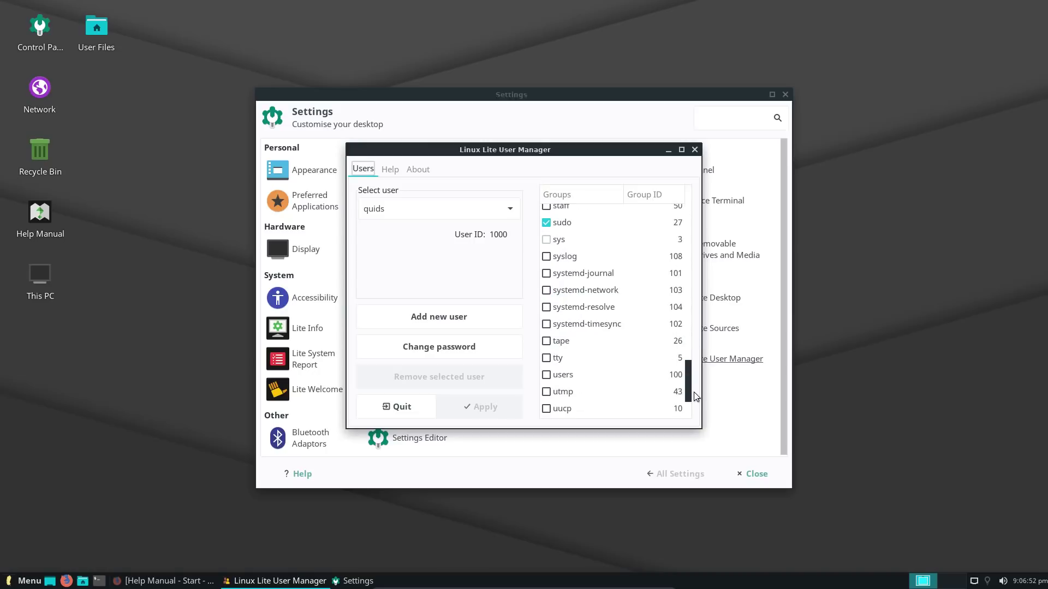
pyautogui.click(694, 150)
pyautogui.click(312, 384)
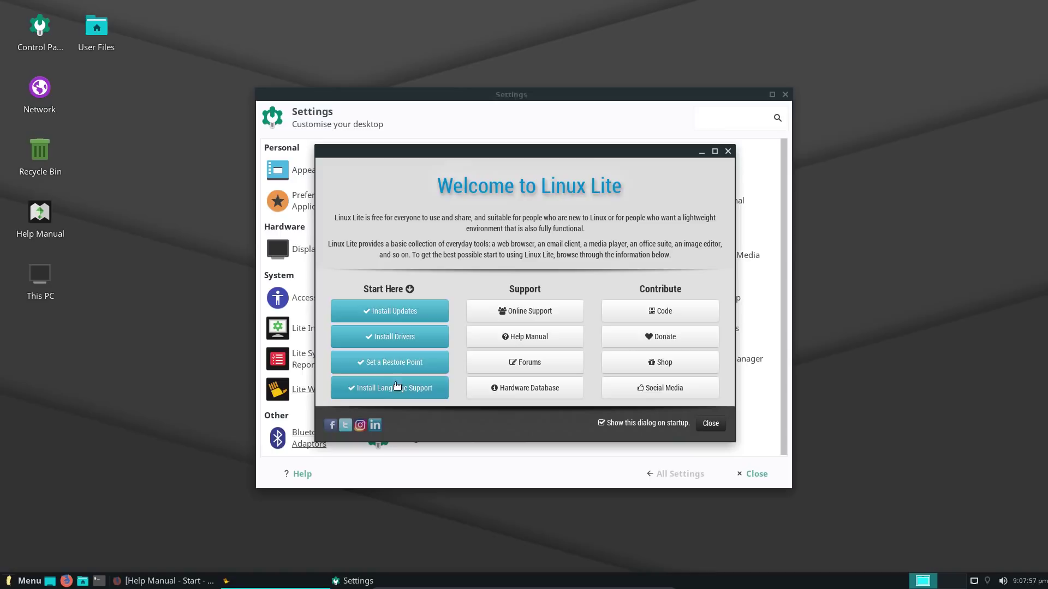
# Step: Launch Timeshift from Lite Welcome's Set a Restore Point section
pyautogui.click(415, 389)
pyautogui.click(555, 266)
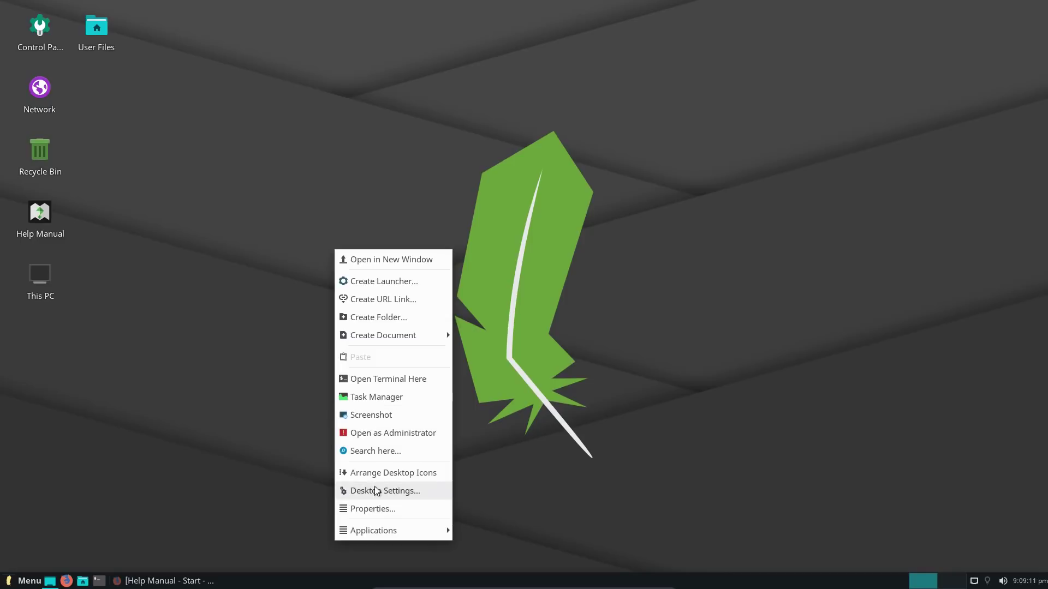
# Step: Browse the wallpaper grid in Desktop Settings without changing it, then open the User Files home folder
pyautogui.click(377, 491)
pyautogui.scroll(3, 490, 265)
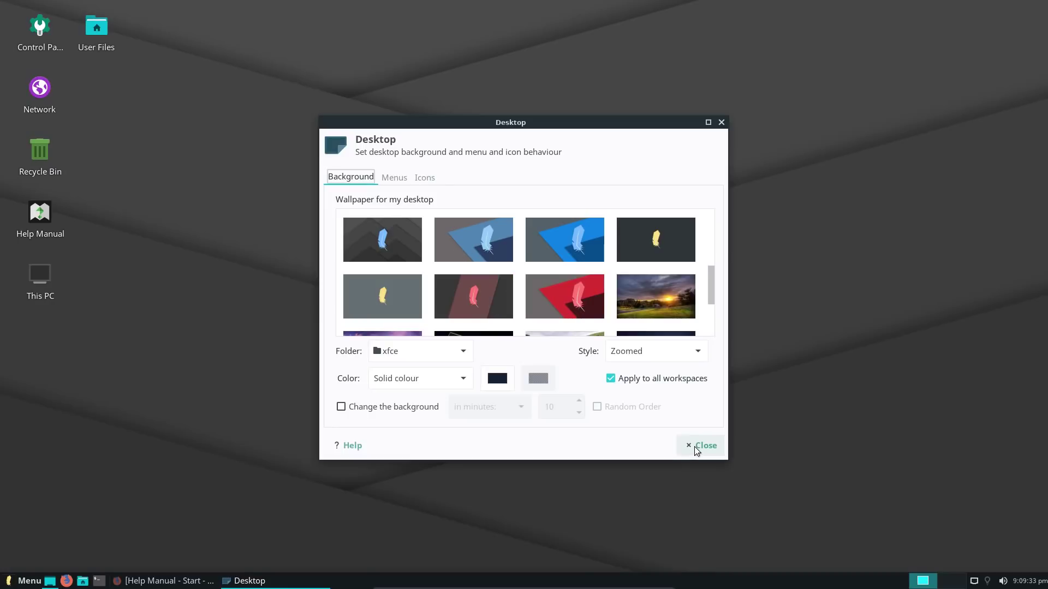
pyautogui.click(694, 446)
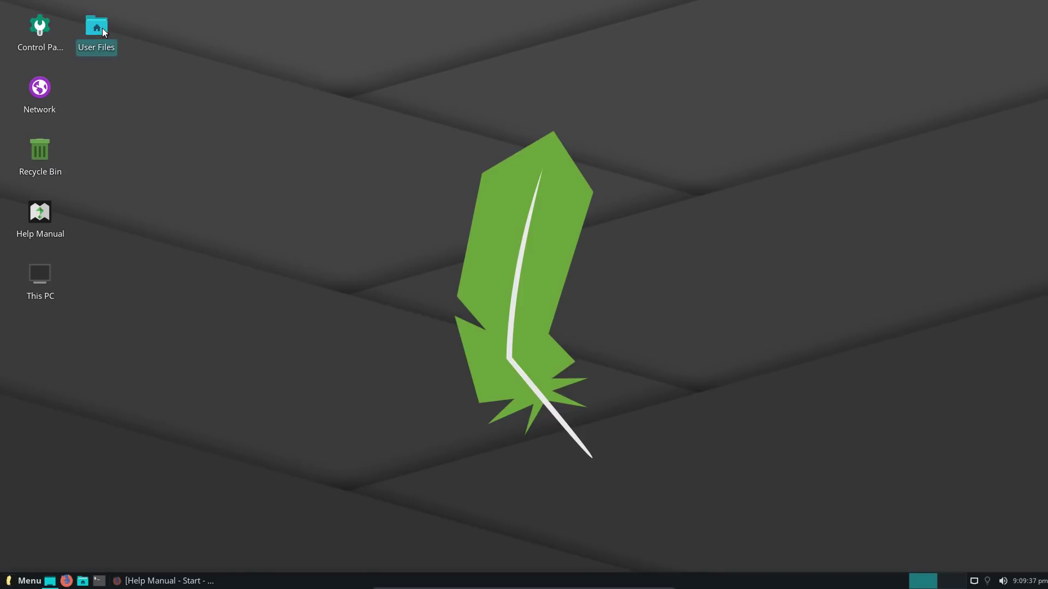
pyautogui.doubleClick(103, 28)
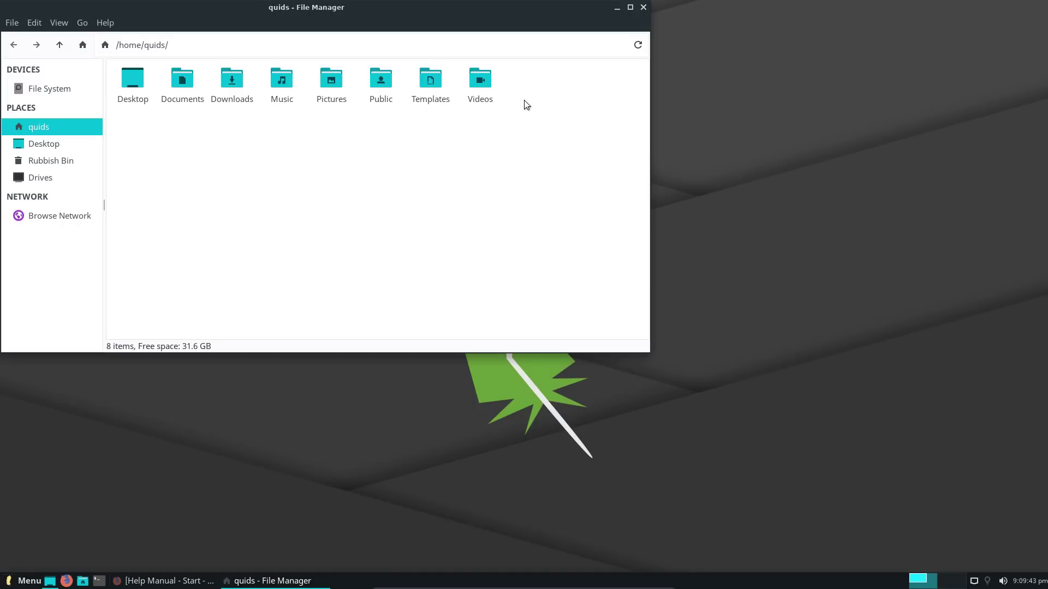
# Step: Close File Manager, launch Calculator from the menu's Accessories, then close it from its taskbar entry
pyautogui.click(643, 7)
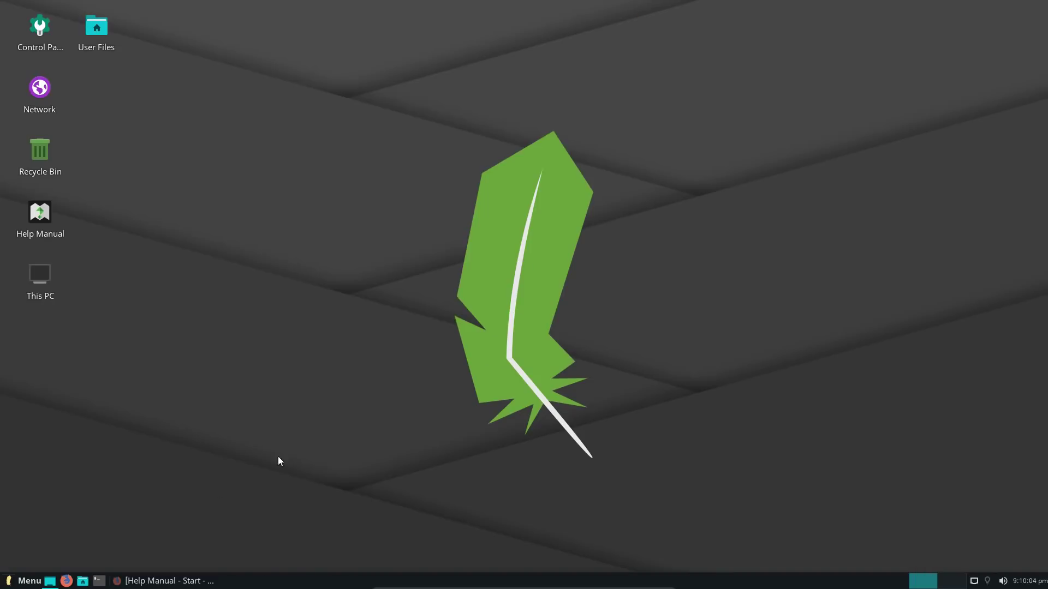
pyautogui.press('super')
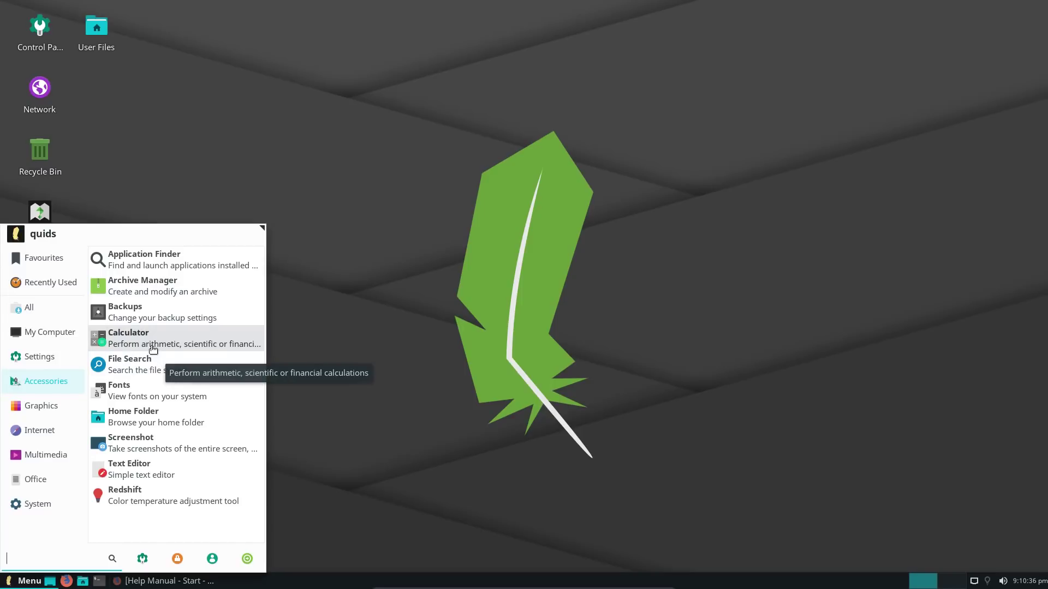
pyautogui.click(154, 350)
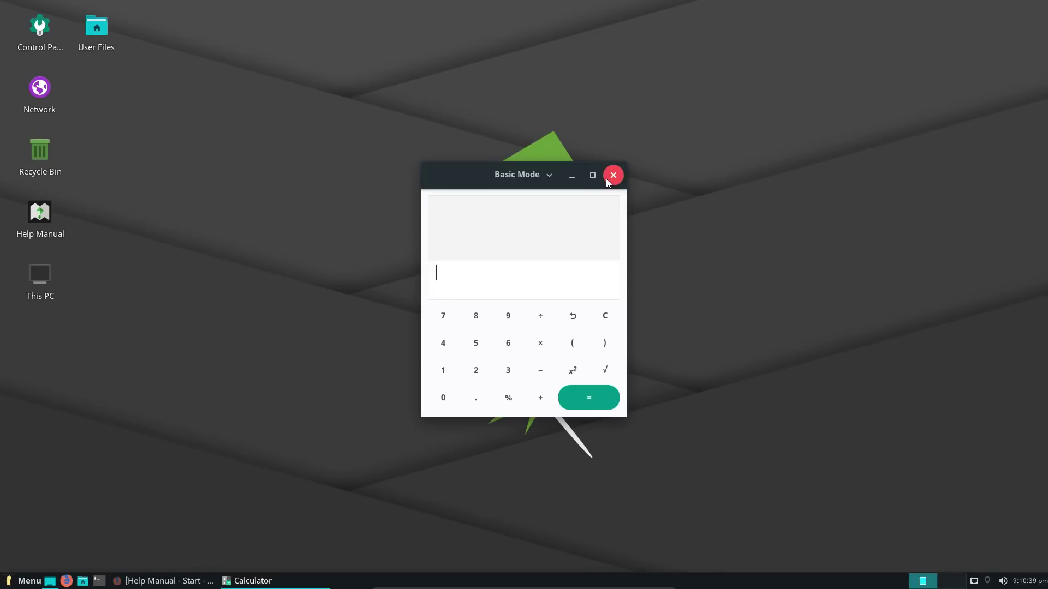
pyautogui.rightClick(242, 581)
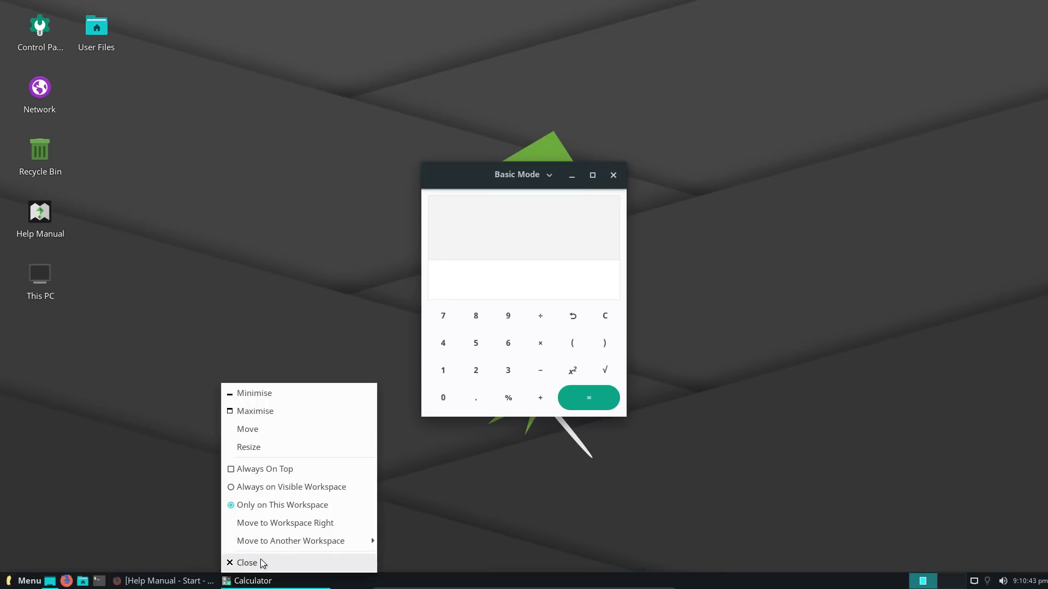
pyautogui.click(260, 562)
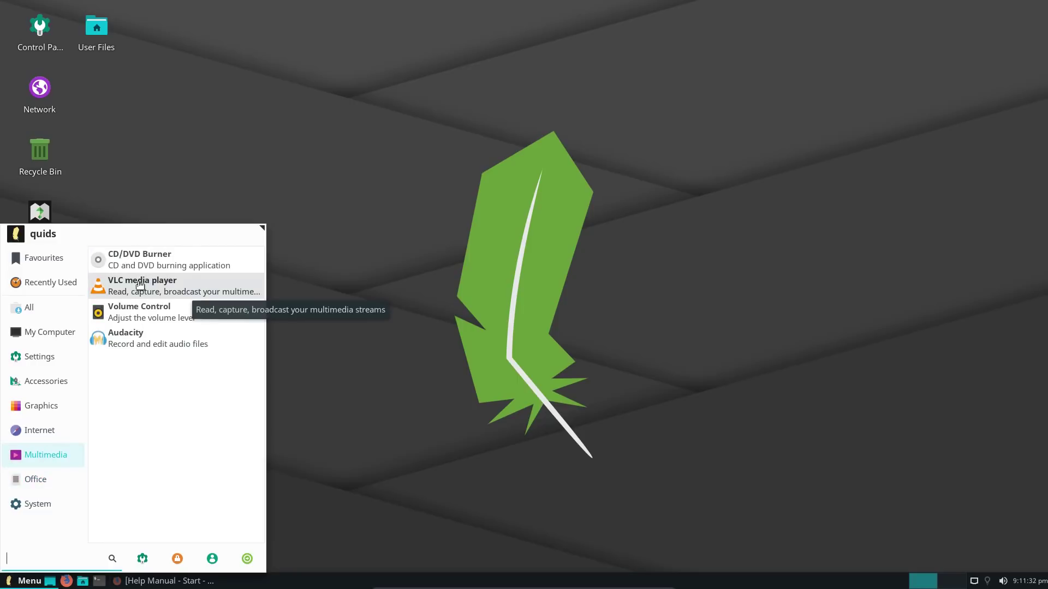
# Step: Create a new blank LibreOffice Calc spreadsheet from the menu's Office category
pyautogui.click(34, 478)
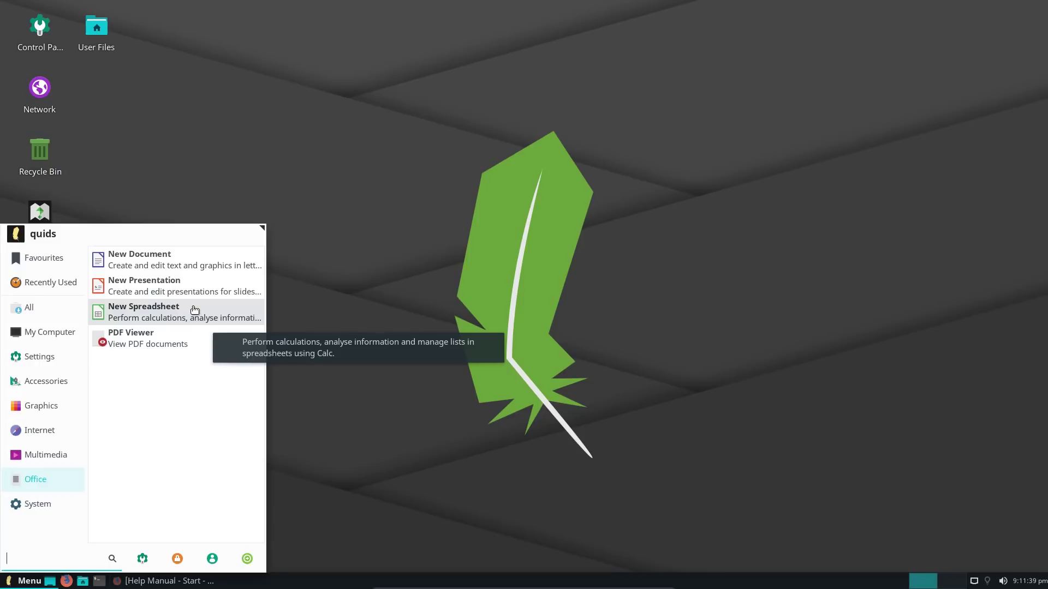
pyautogui.click(194, 310)
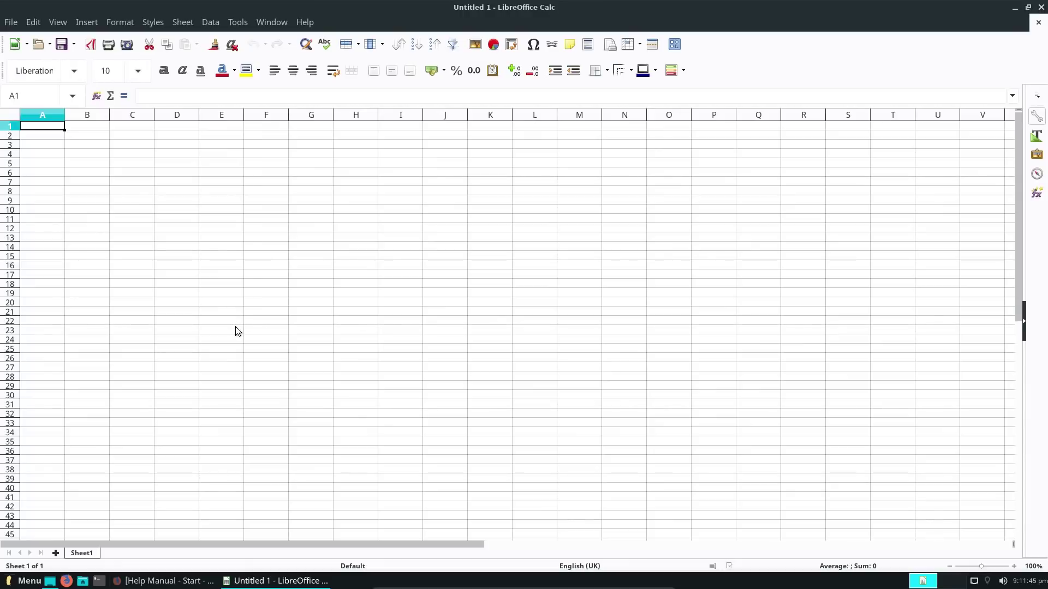
# Step: Close the blank Untitled 1 spreadsheet in LibreOffice Calc
pyautogui.click(1041, 8)
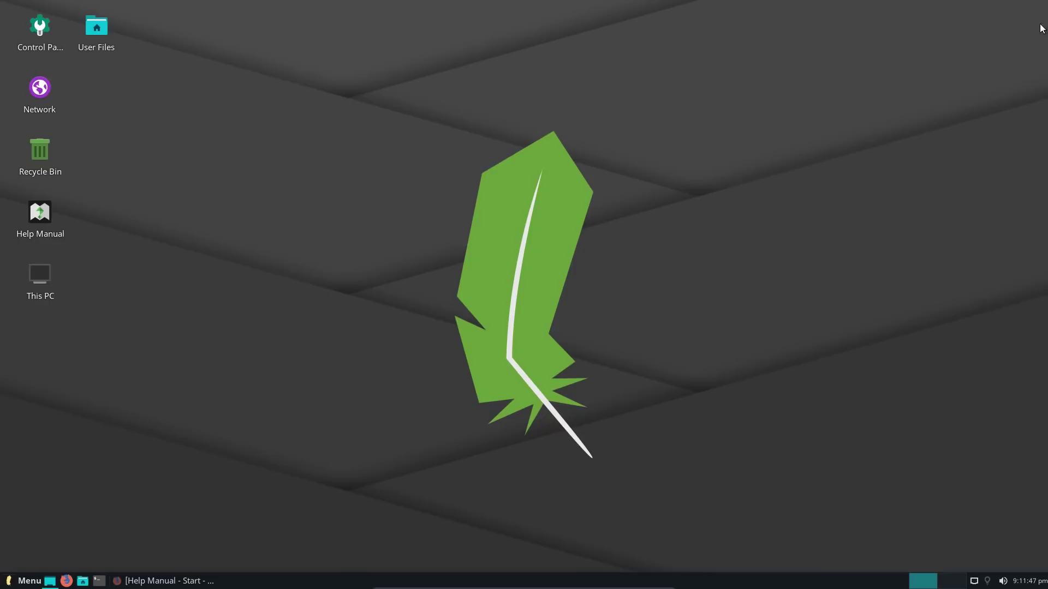